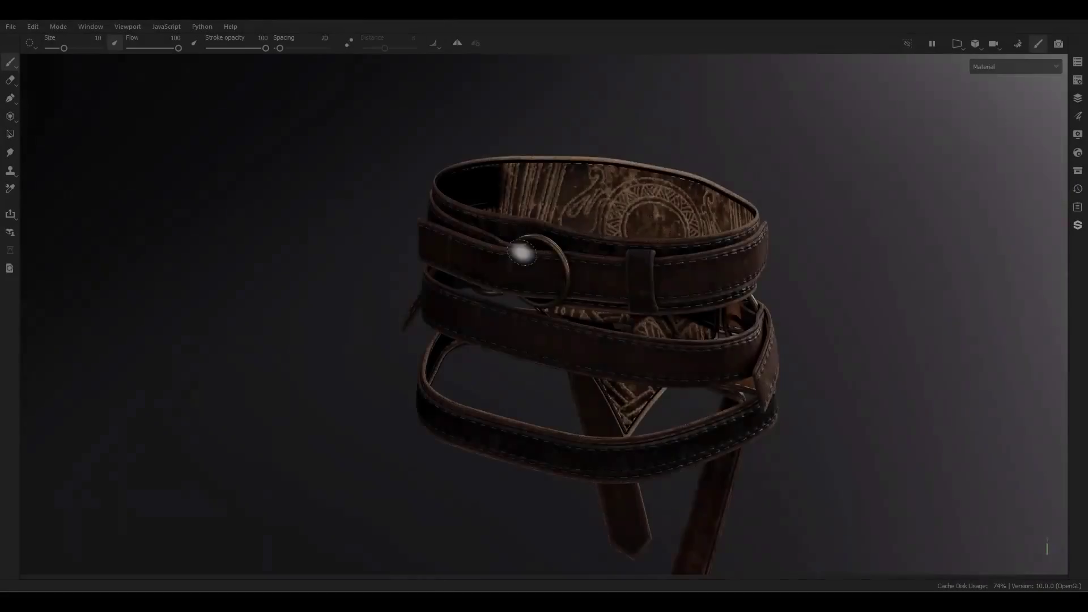
Rotate the environment lighting and orbit around the belt to inspect it.
mouse_move(521, 252)
right_mouse_down("shift")
mouse_move(461, 270)
mouse_move(483, 273)
right_mouse_up("shift")
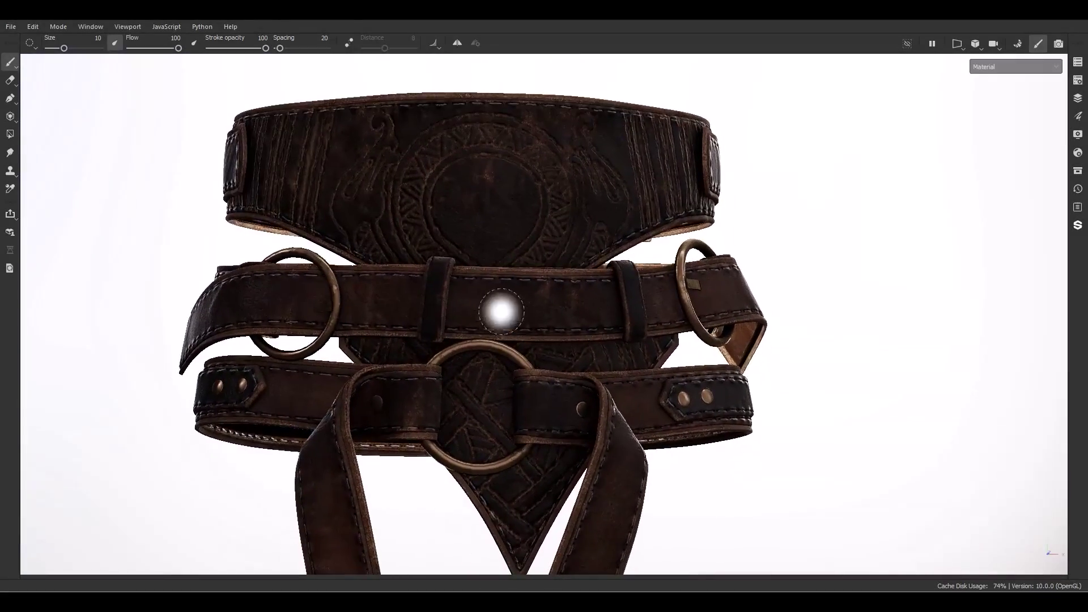
left_click_drag(501, 311, 446, 275, "alt")
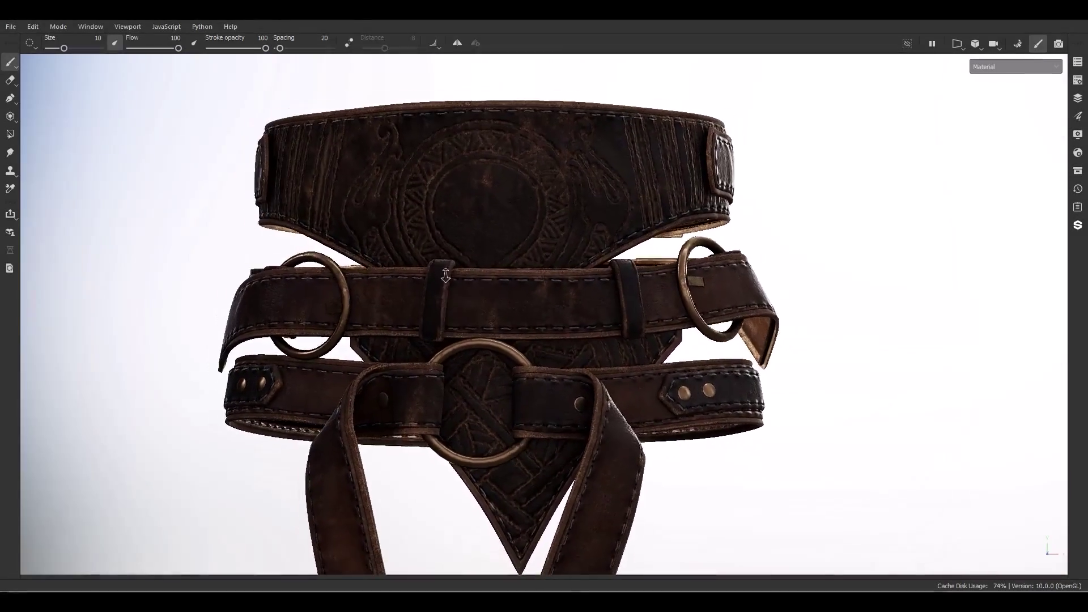
mouse_move(461, 272)
right_mouse_down("shift")
mouse_move(472, 296)
mouse_move(458, 299)
mouse_move(506, 303)
mouse_move(374, 301)
right_mouse_up("shift")
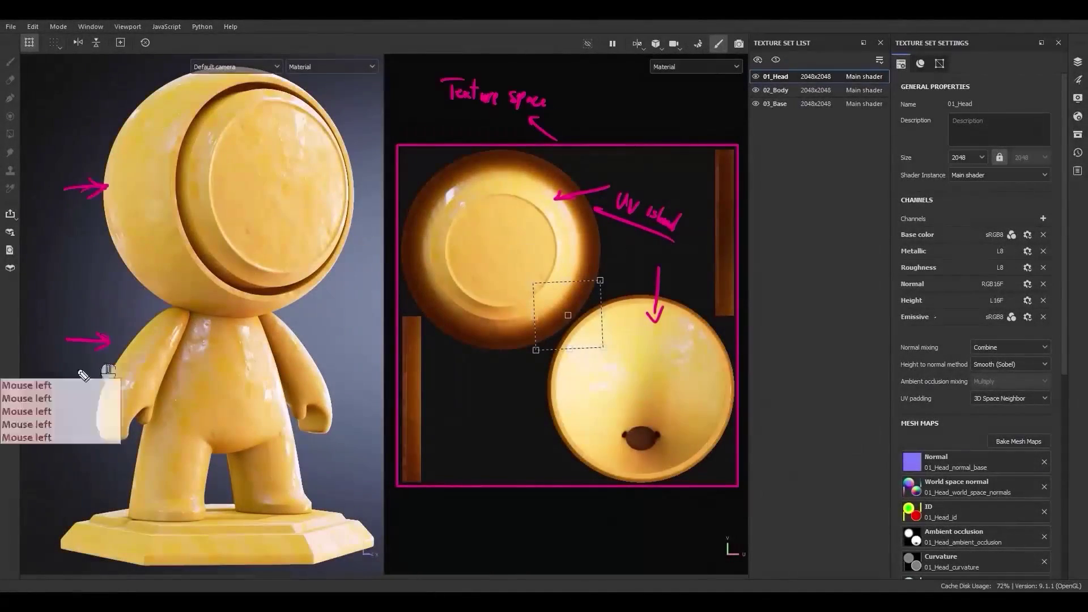
left_click_drag(62, 317, 70, 335)
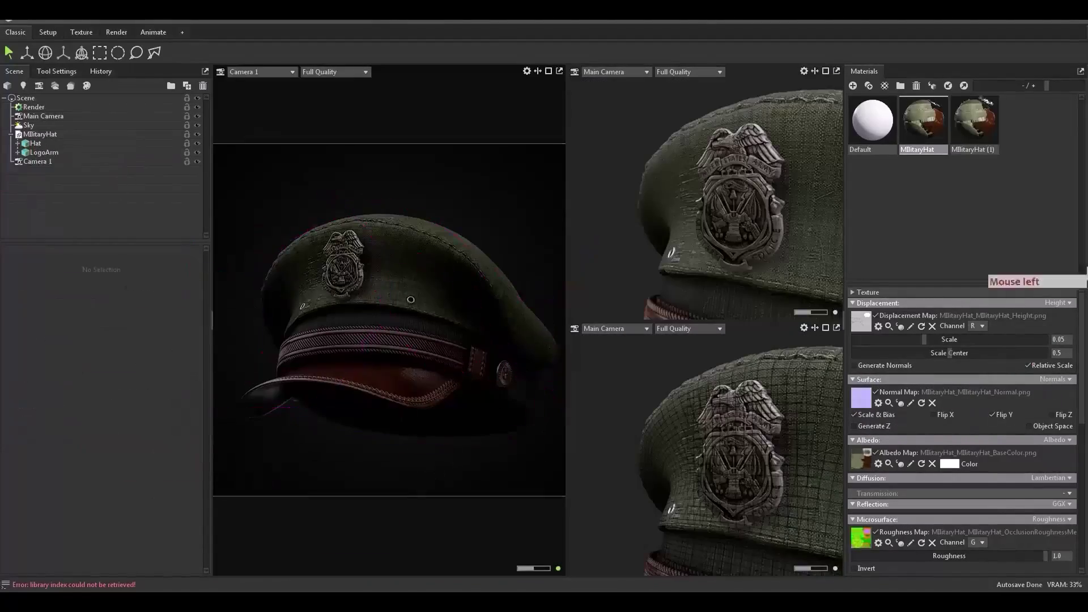
left_click(34, 171)
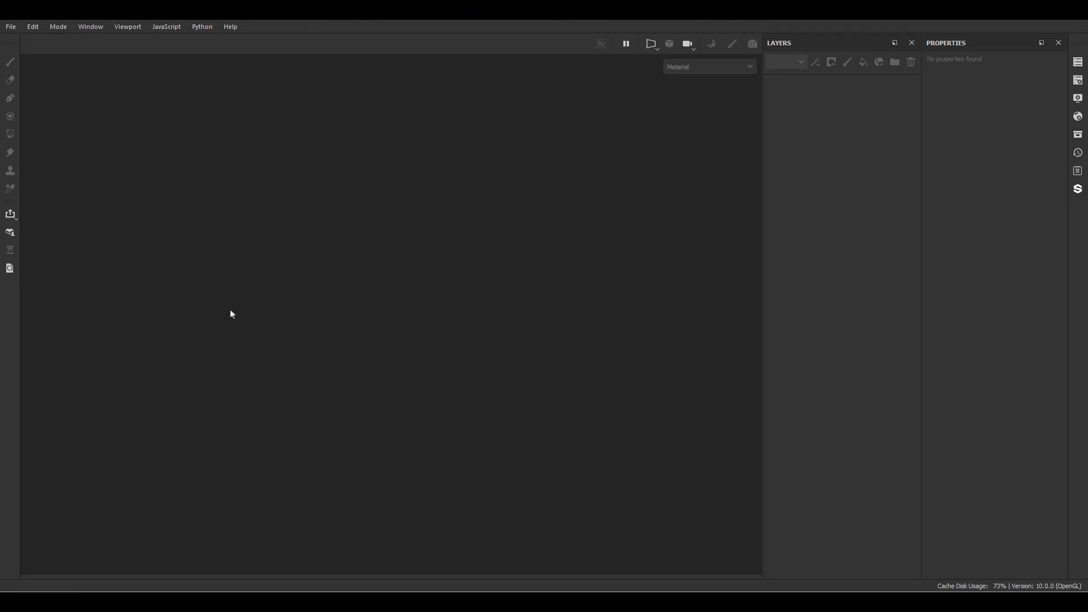
Create a new project with the belt mesh and enable Double sided shading.
key("ctrl+n")
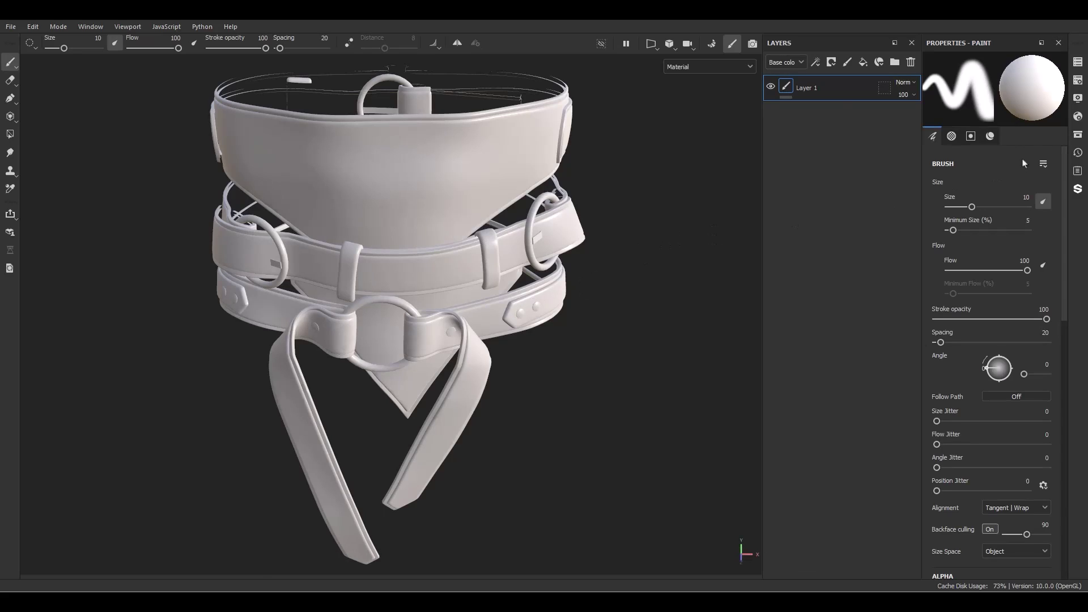
left_click(1078, 118)
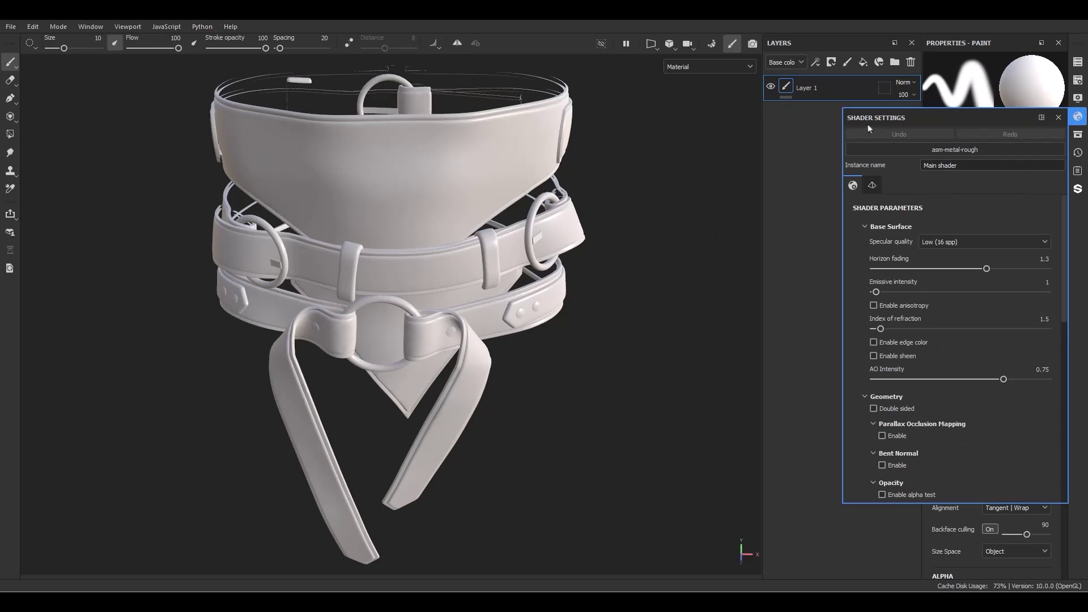
scroll(884, 397, "down", 1)
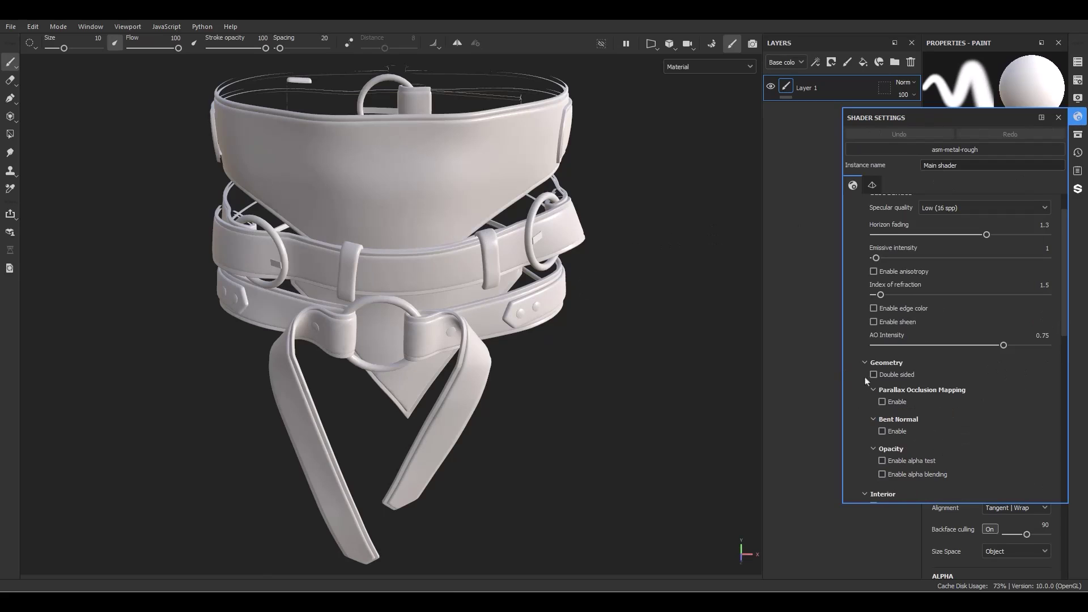
left_click(873, 375)
left_click_drag(494, 164, 553, 222, "alt")
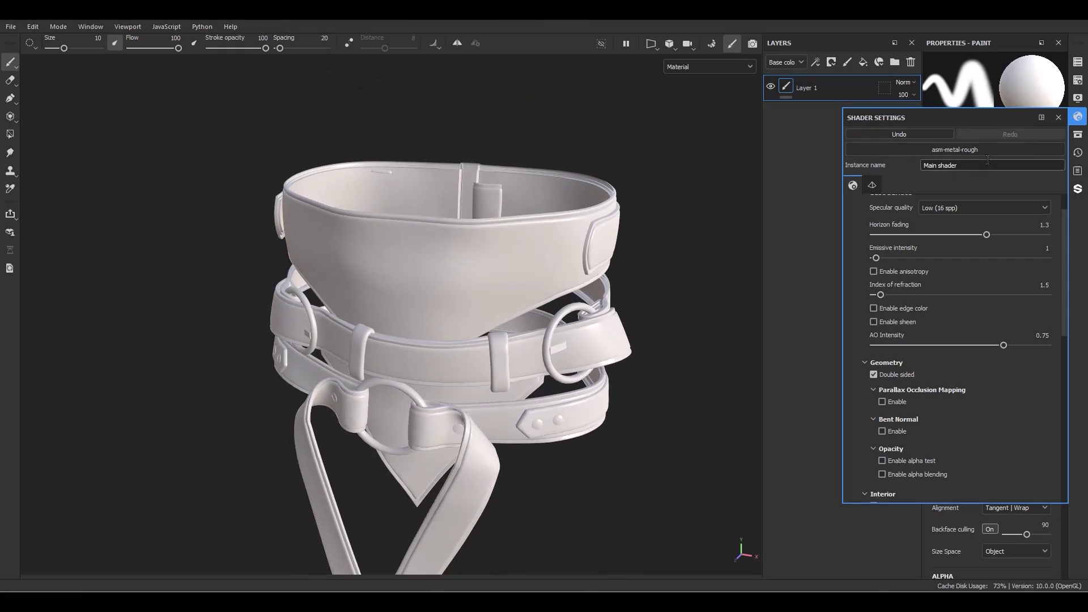
left_click(1059, 119)
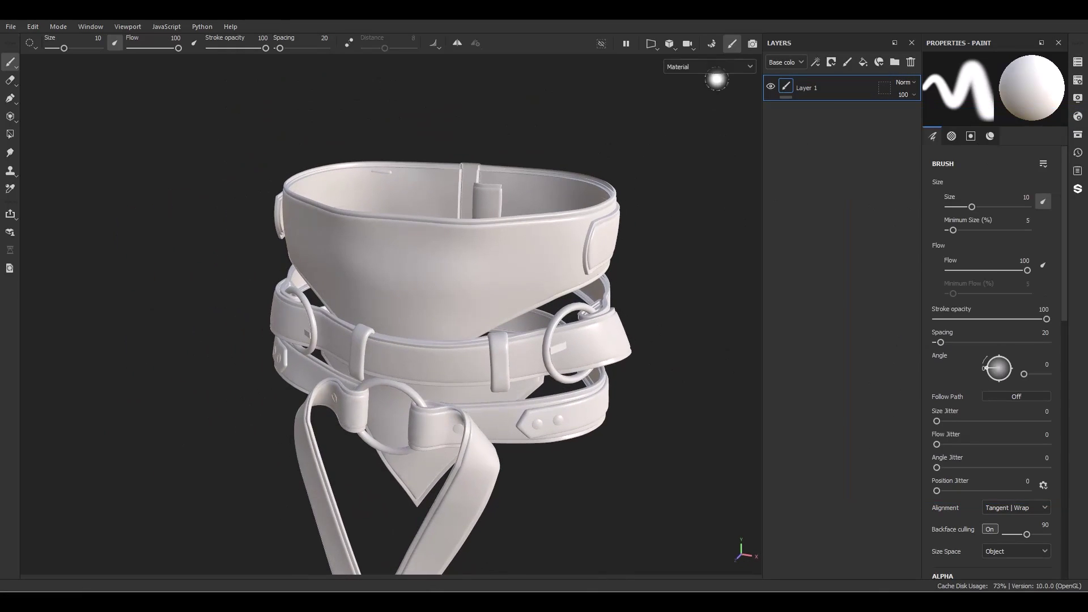
Bake the belt's mesh maps at 4096 output size with Supersampling 64x antialiasing.
left_click(713, 44)
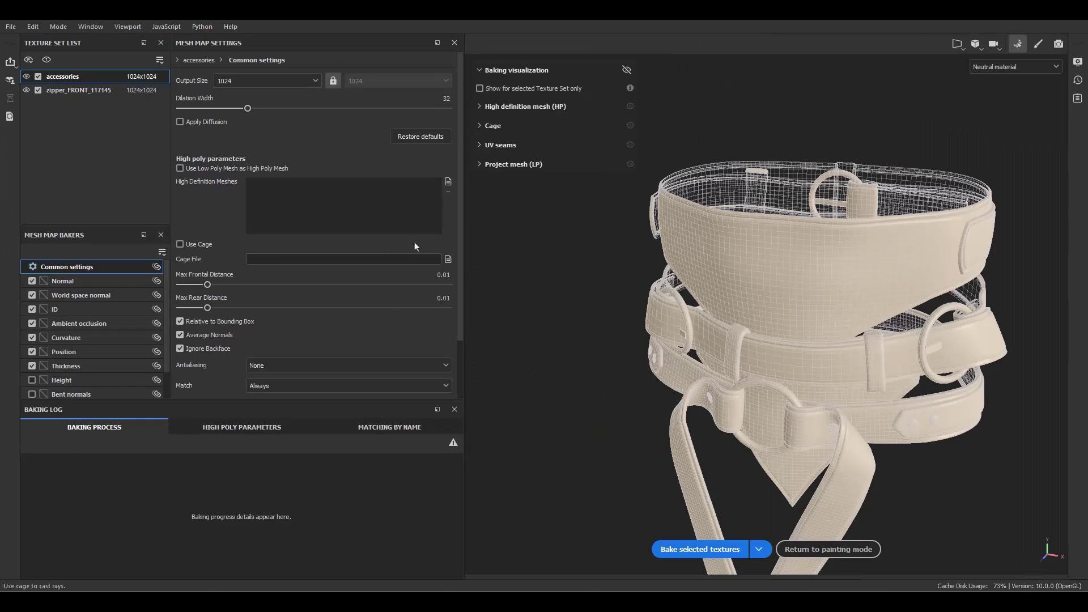
left_click(261, 86)
left_click(284, 176)
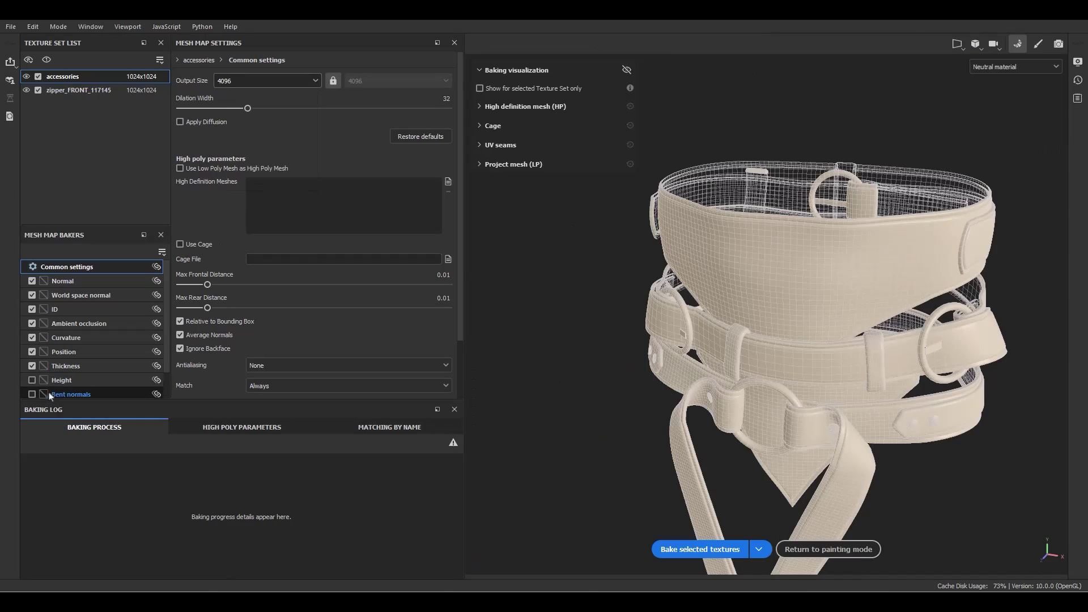
scroll(259, 346, "down", 2)
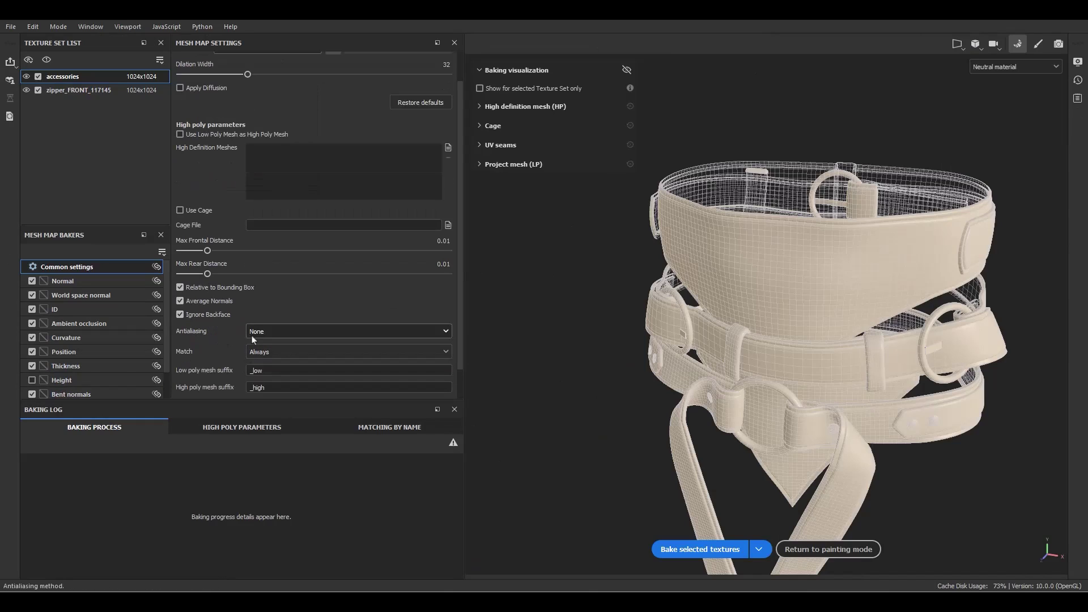
left_click(268, 338)
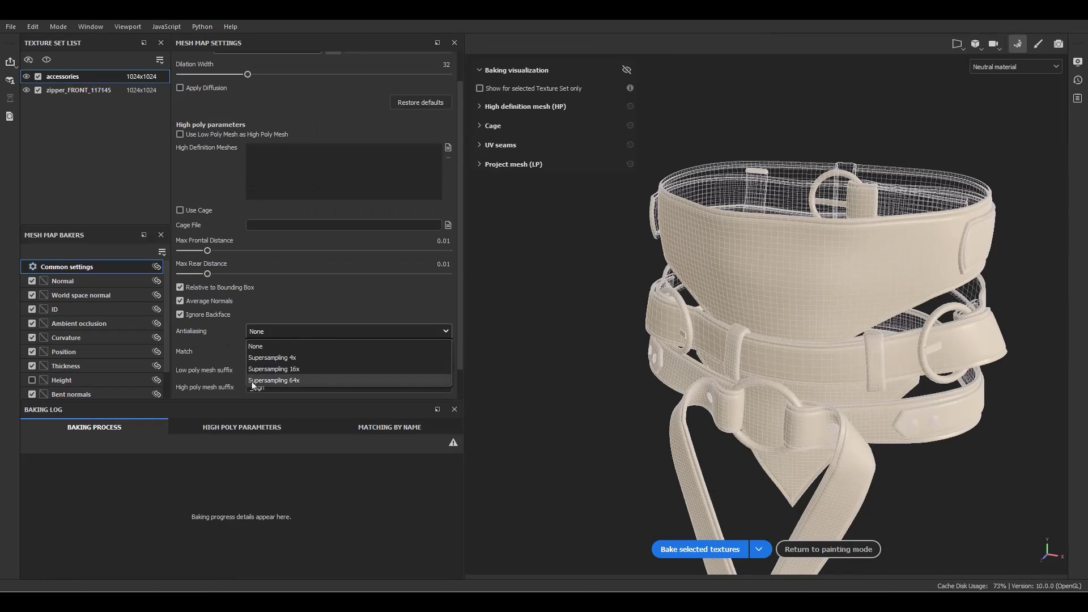
left_click(256, 382)
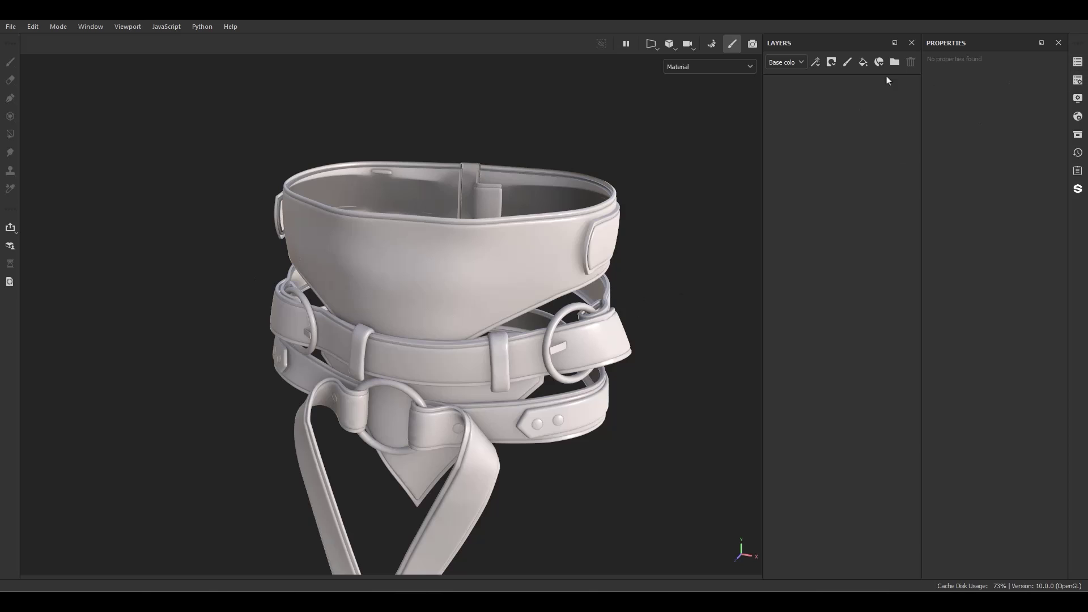
Apply the Bronze Armor material to the accessories texture set's rings and studs.
left_click(1077, 62)
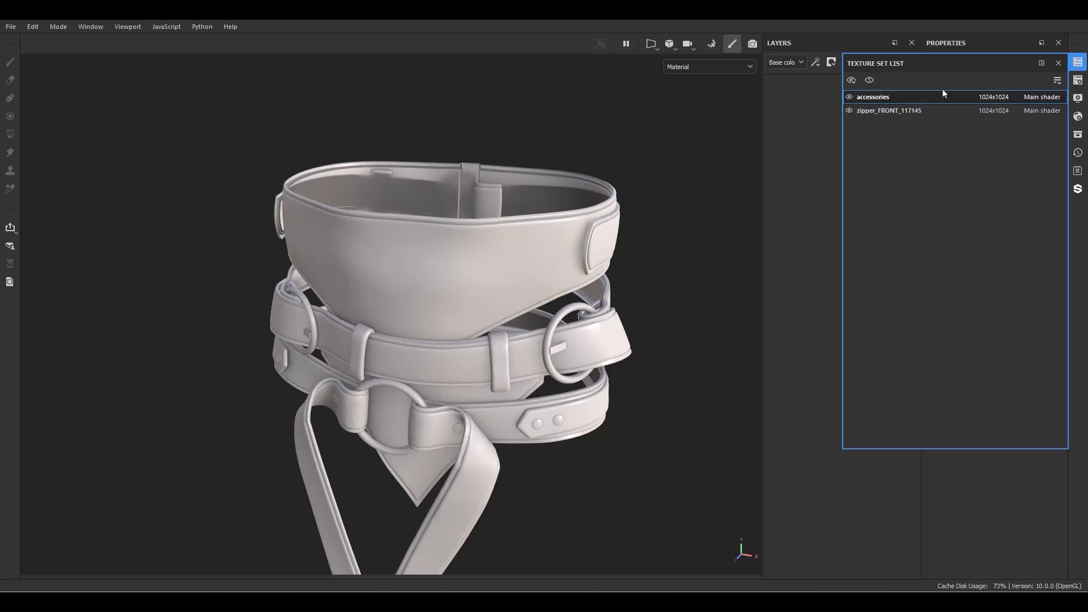
left_click(870, 82)
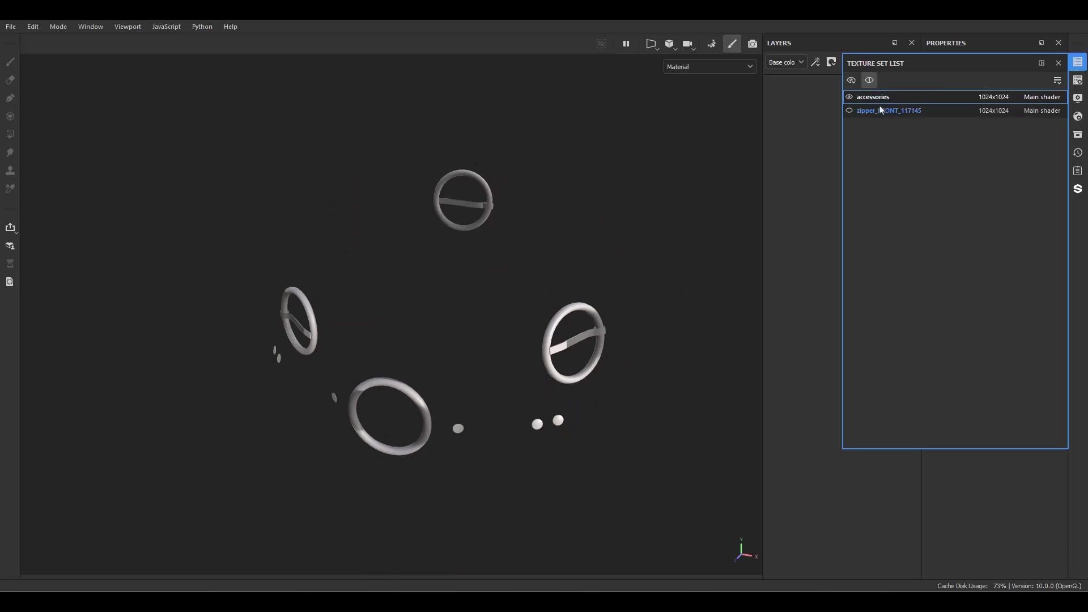
left_click(863, 79)
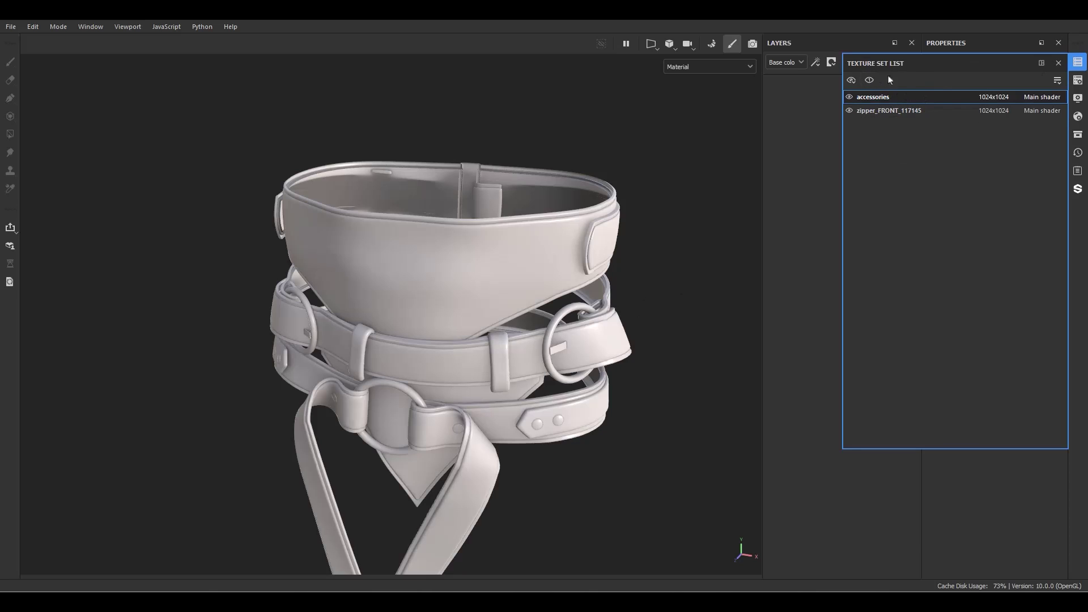
left_click(1078, 136)
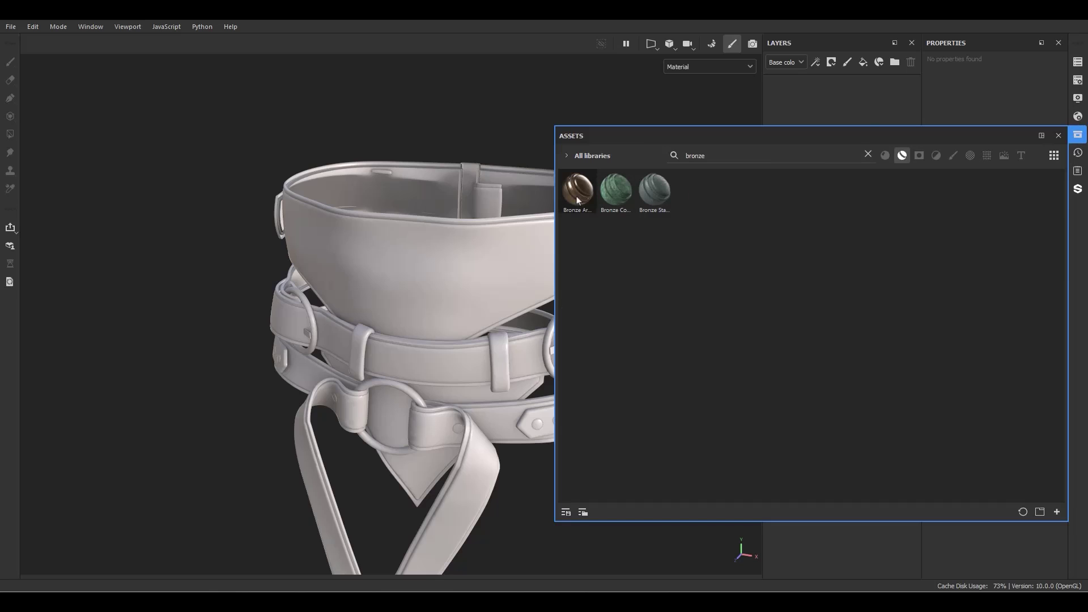
left_click_drag(838, 100, 839, 101)
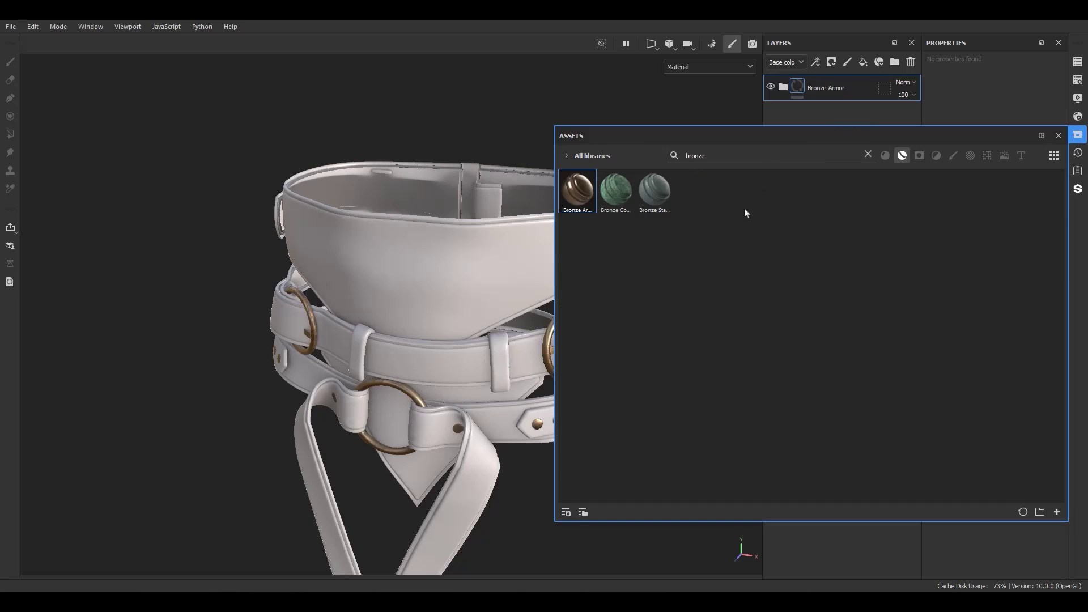
left_click(1048, 137)
left_click_drag(499, 393, 396, 288, "alt")
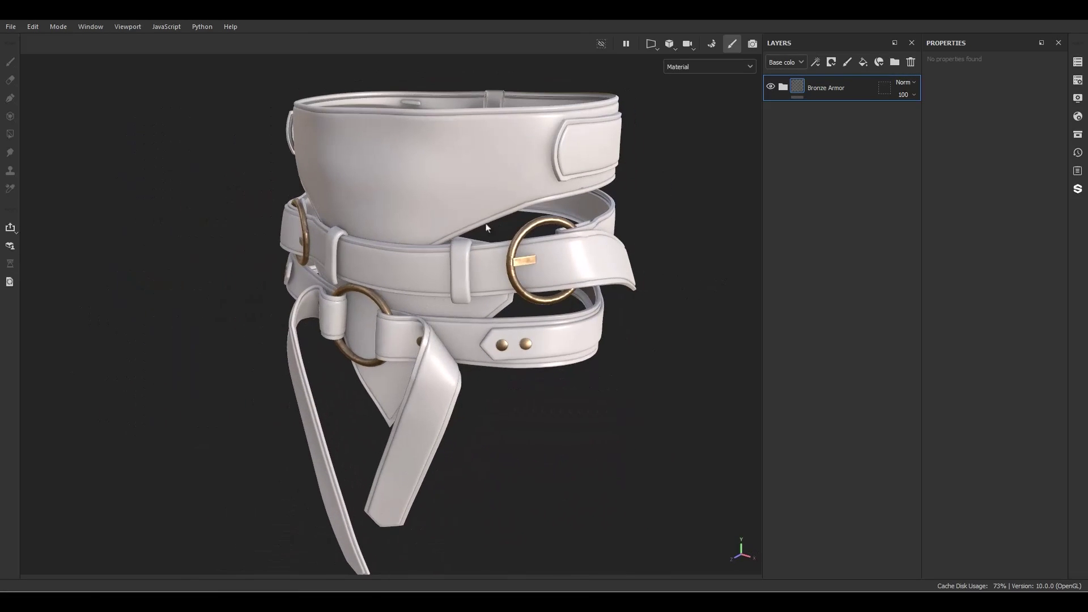
On the zipper texture set, replace the default layer with the belt smart material.
left_click(1080, 63)
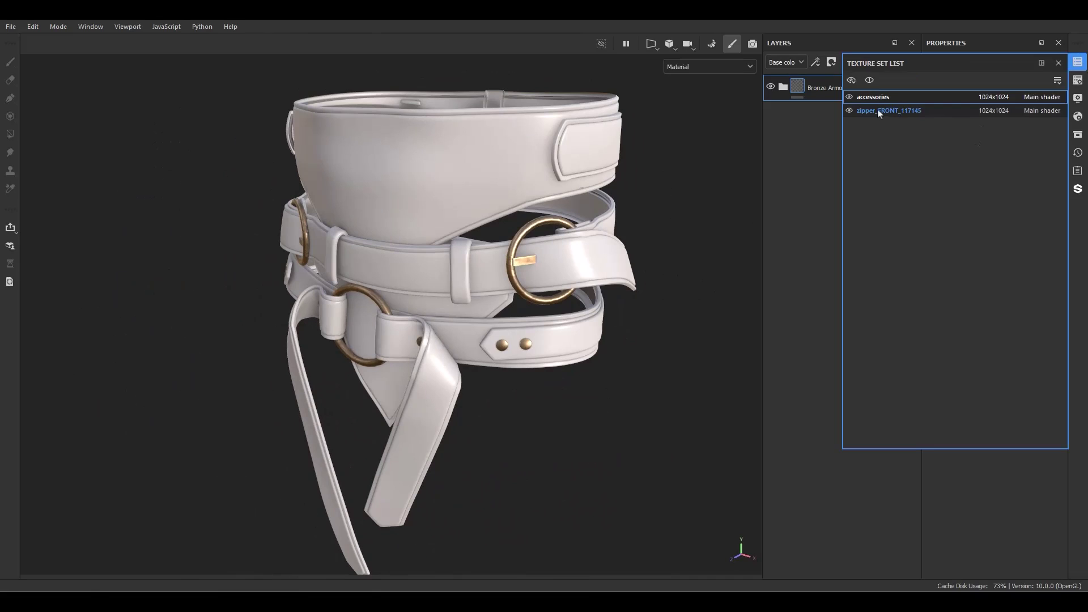
left_click(888, 111)
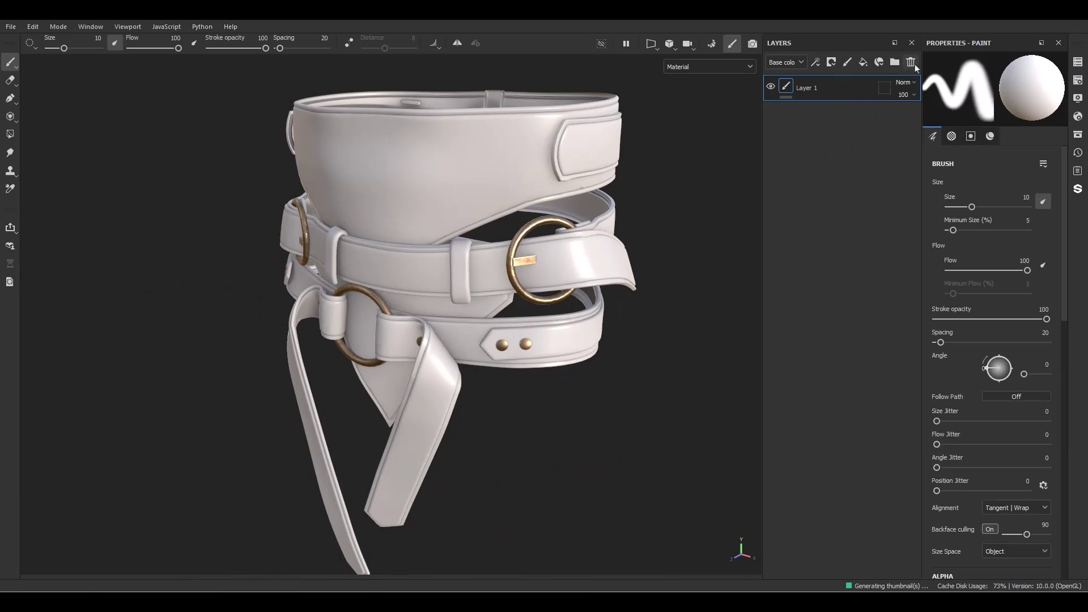
left_click(911, 62)
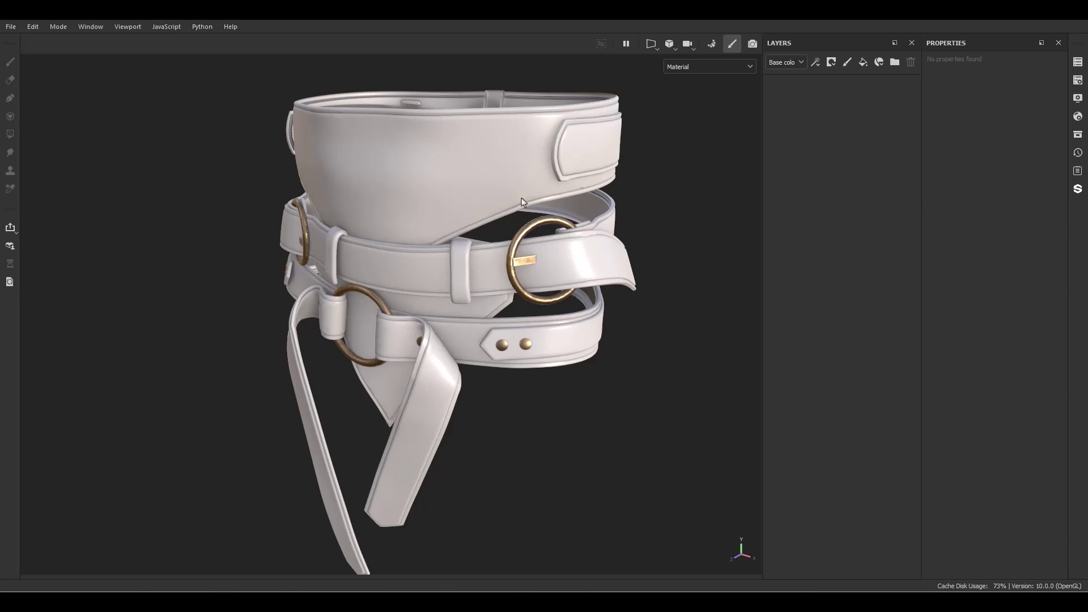
left_click_drag(870, 413, 867, 196)
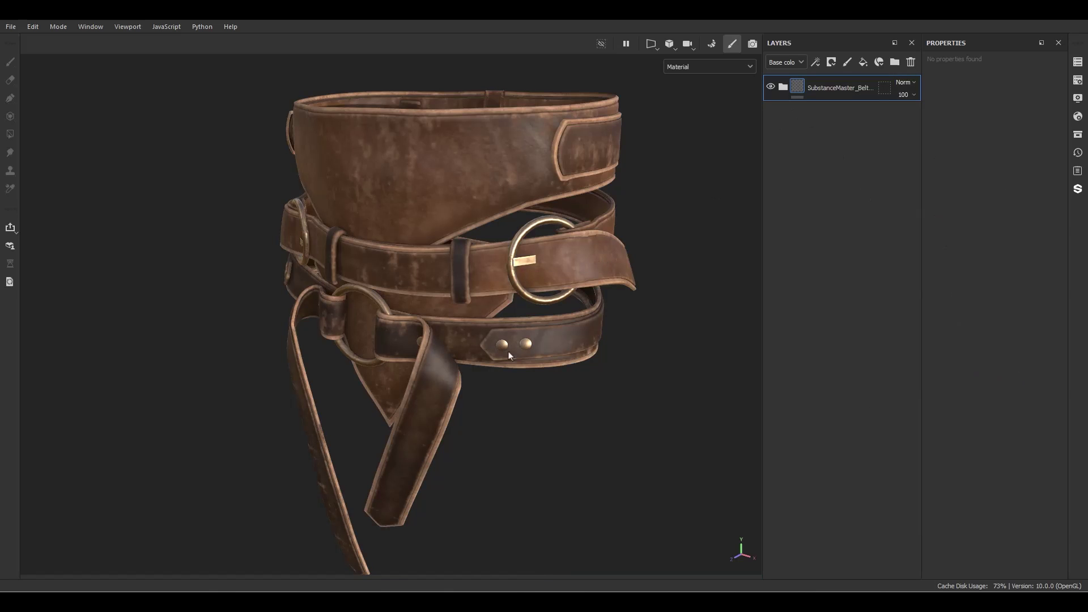
left_click_drag(509, 356, 384, 294, "alt")
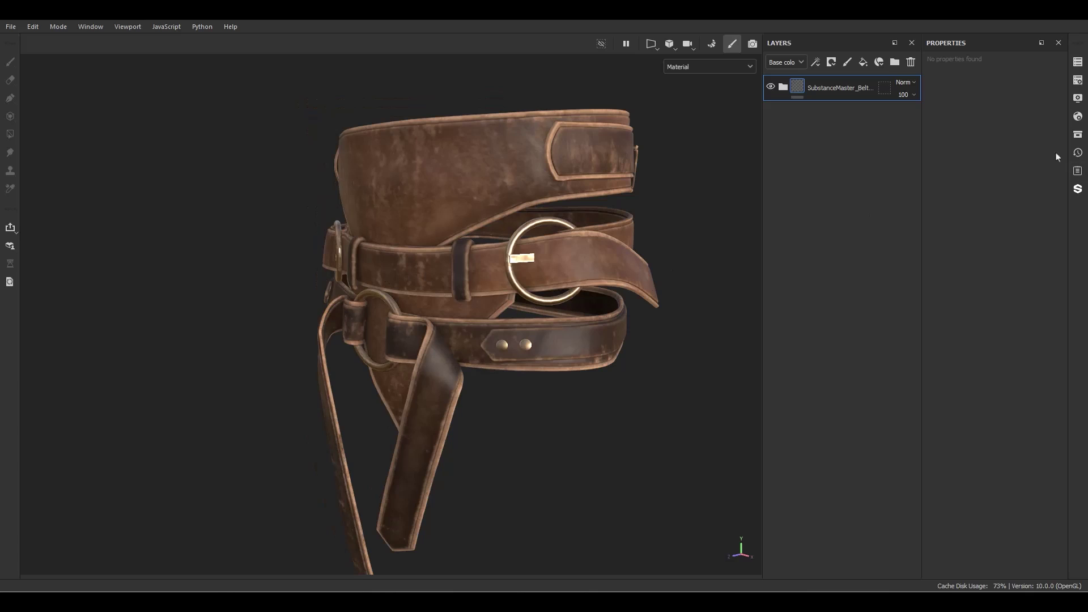
Keep the texture set resolution at 2048 in Texture Set Settings.
left_click(1078, 98)
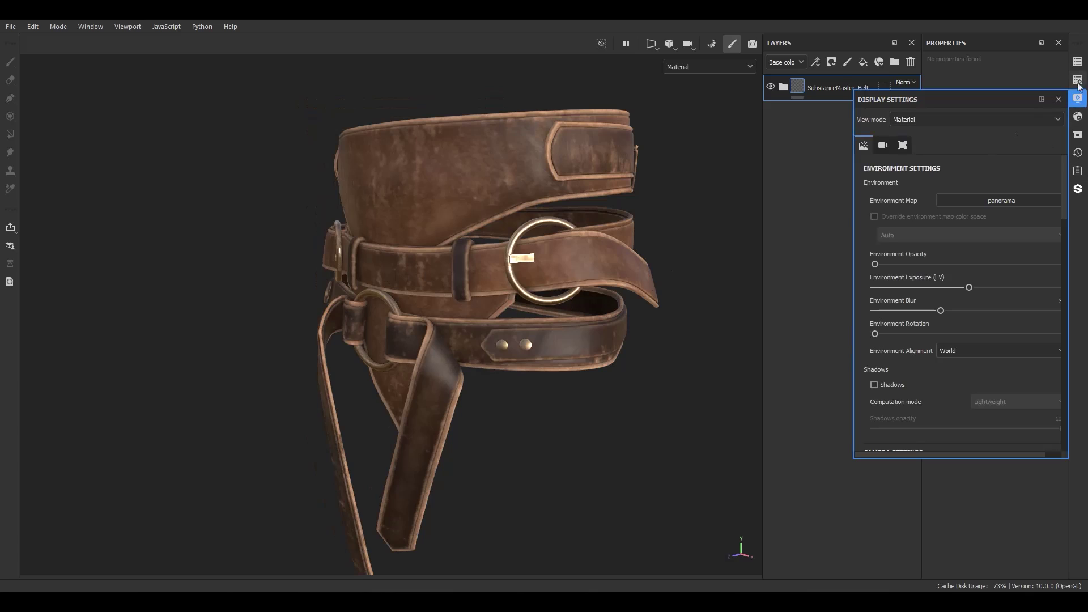
left_click(1079, 80)
left_click(933, 196)
left_click(907, 263)
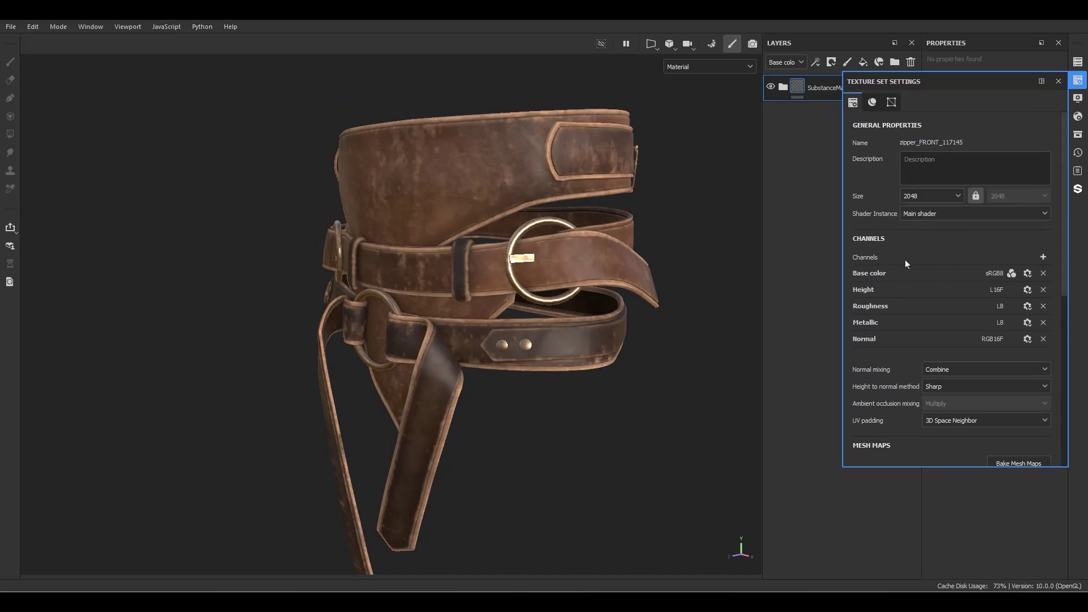
left_click(1059, 82)
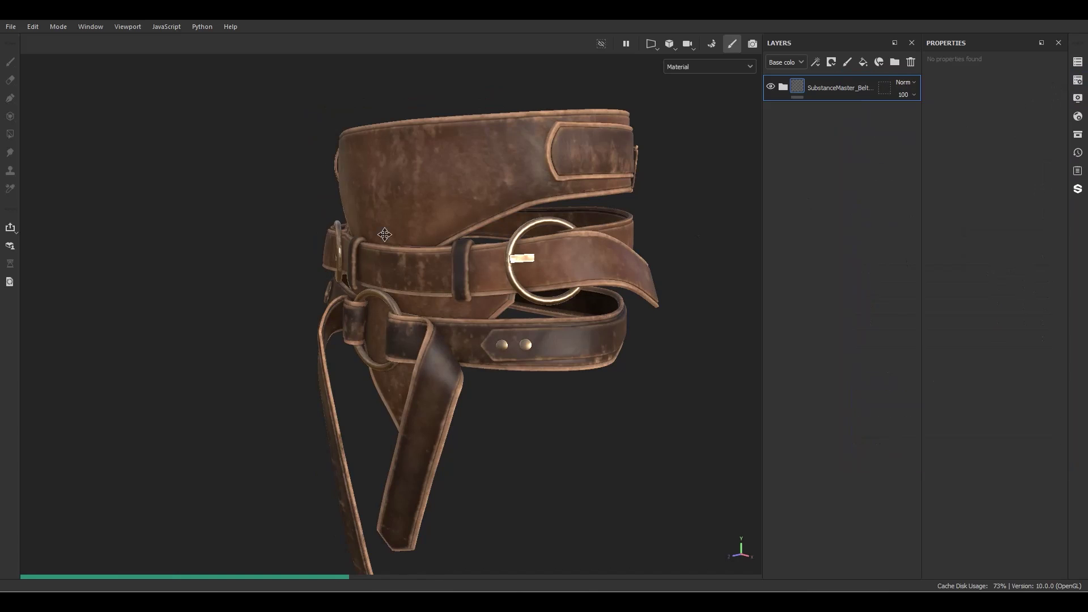
left_click_drag(385, 235, 513, 218, "alt")
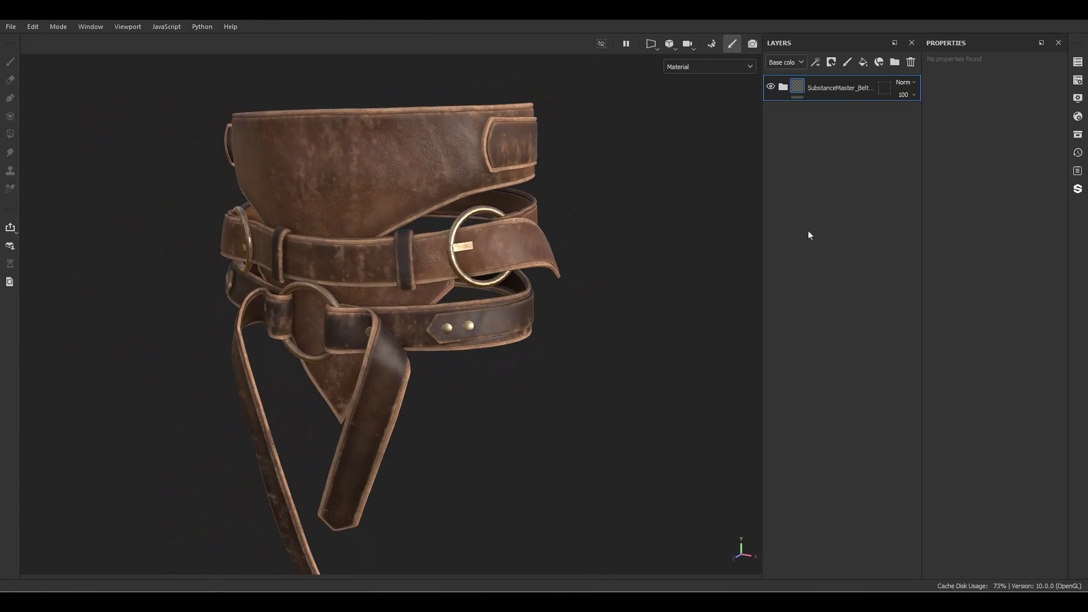
Expand the belt and Leather folders, select the SecondC layer, then collapse Leather.
left_click(786, 88)
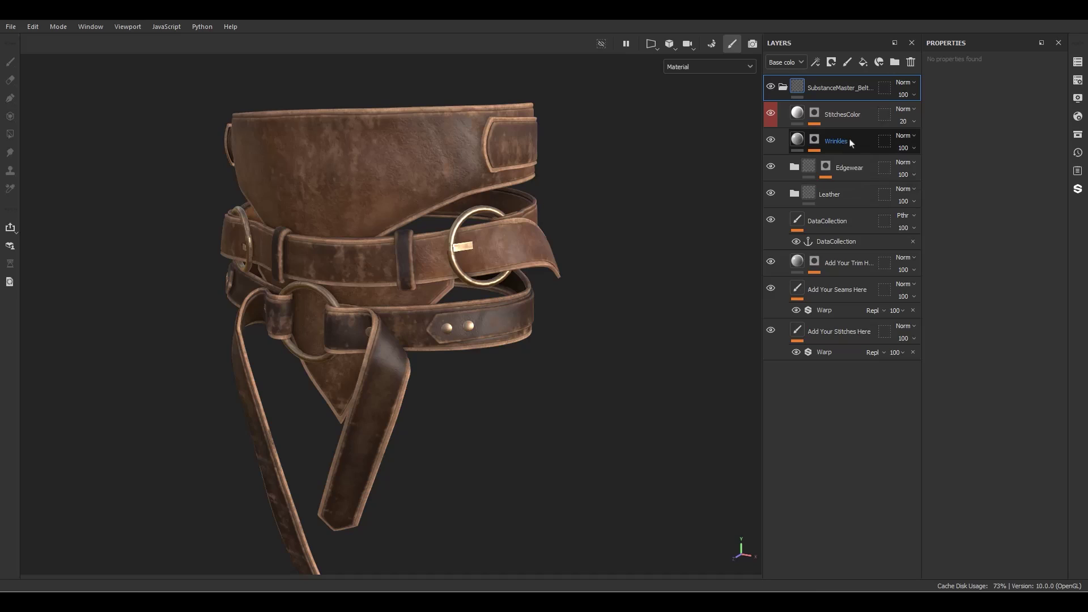
left_click(795, 194)
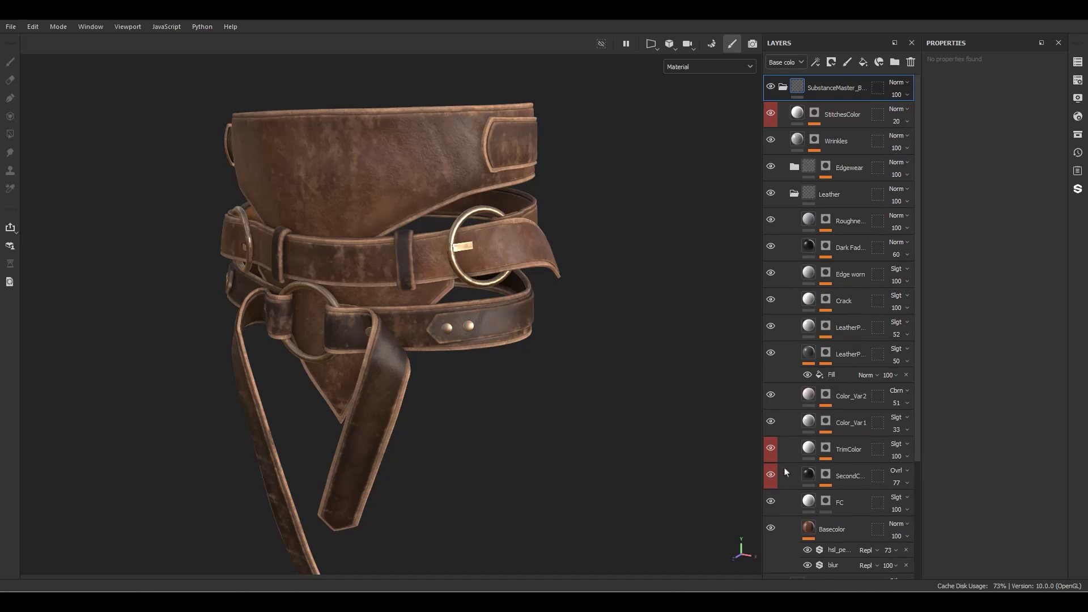
scroll(788, 464, "down", 2)
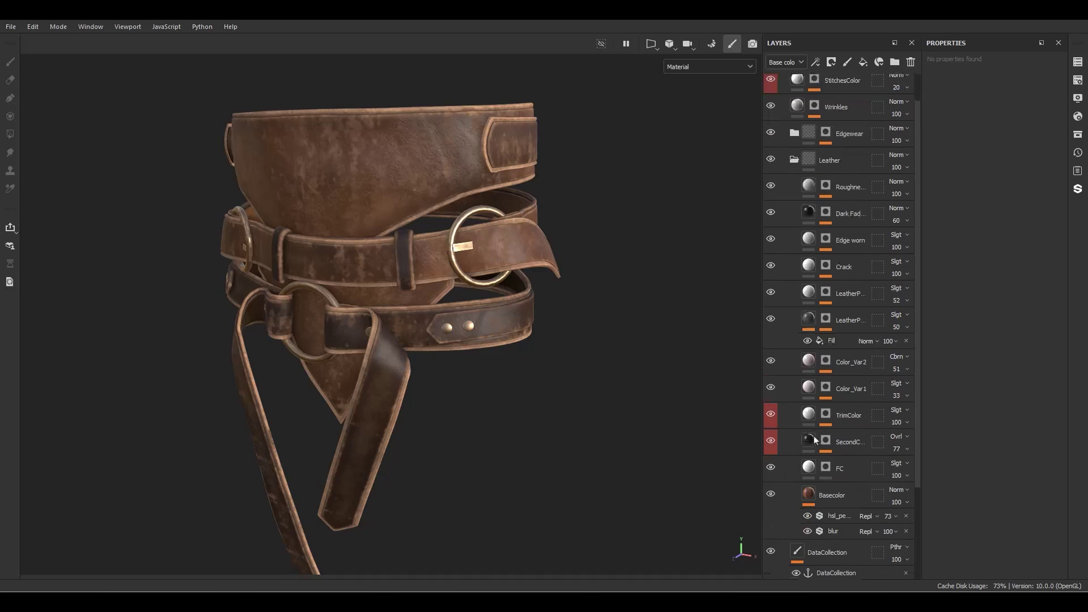
left_click(810, 411)
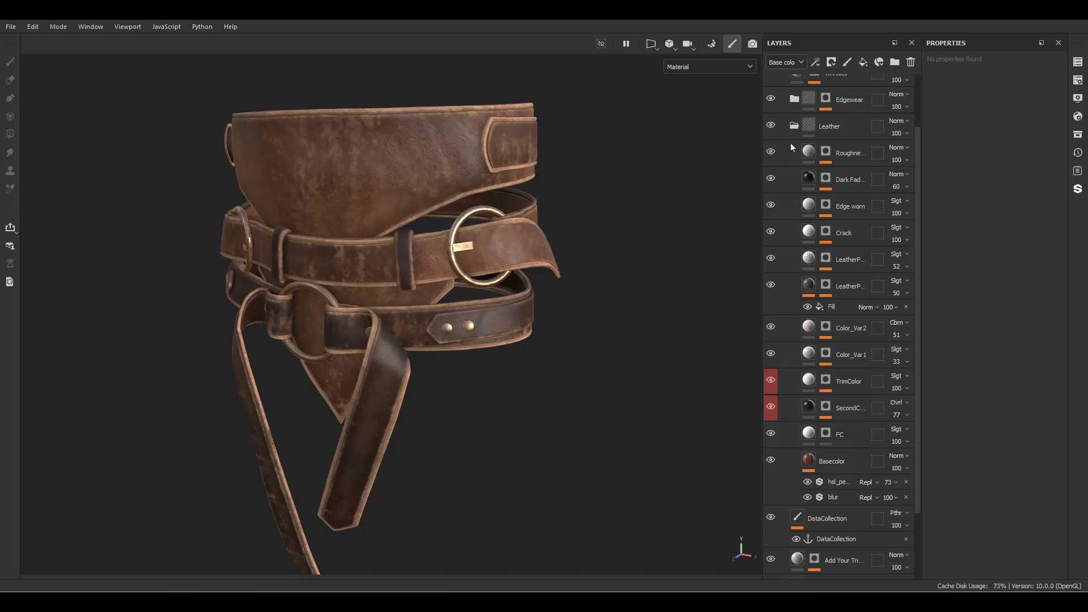
left_click(793, 128)
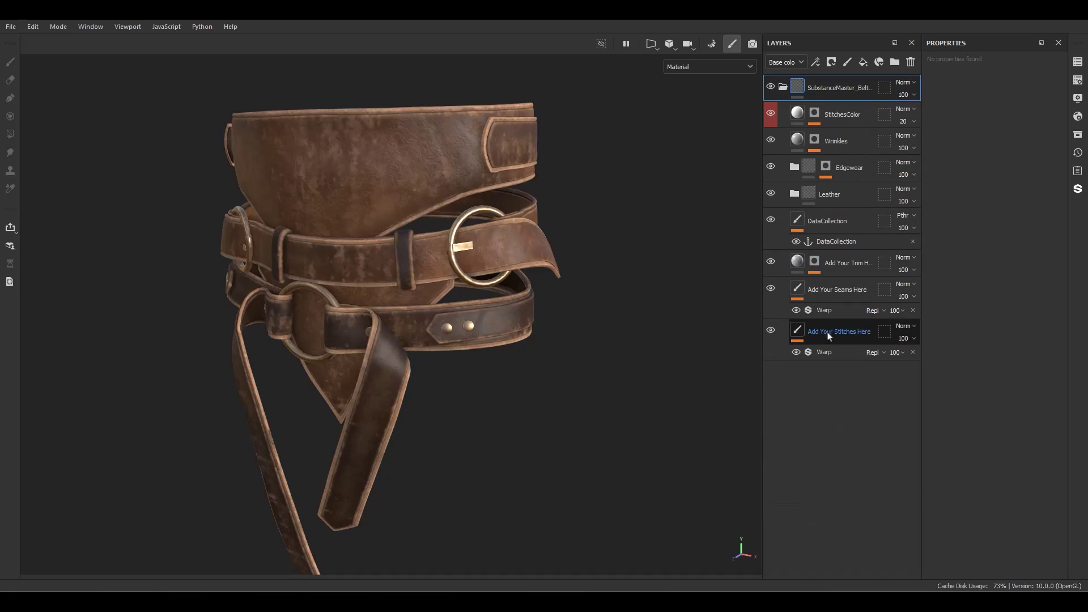
Set up the Path tool with the Topstitching brush on the Add Your Stitches Here layer.
left_click(841, 341)
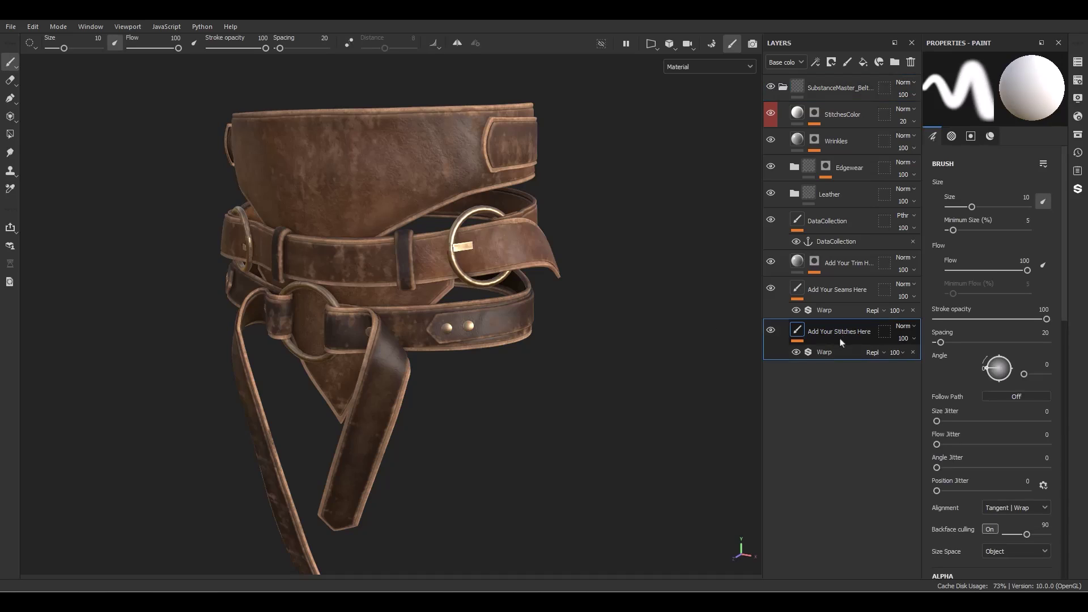
left_click(10, 100)
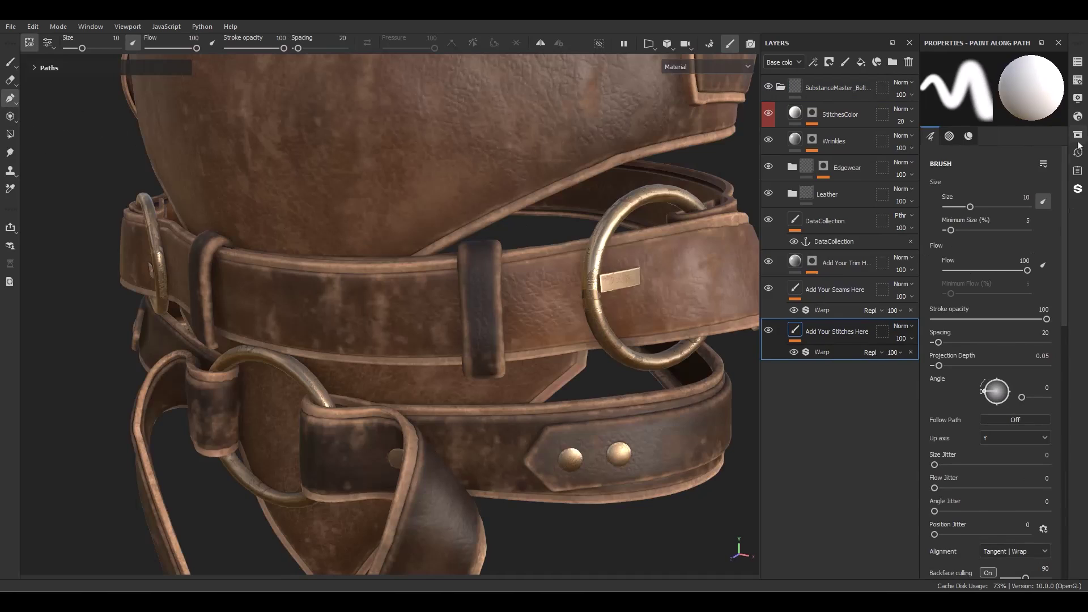
left_click(1078, 135)
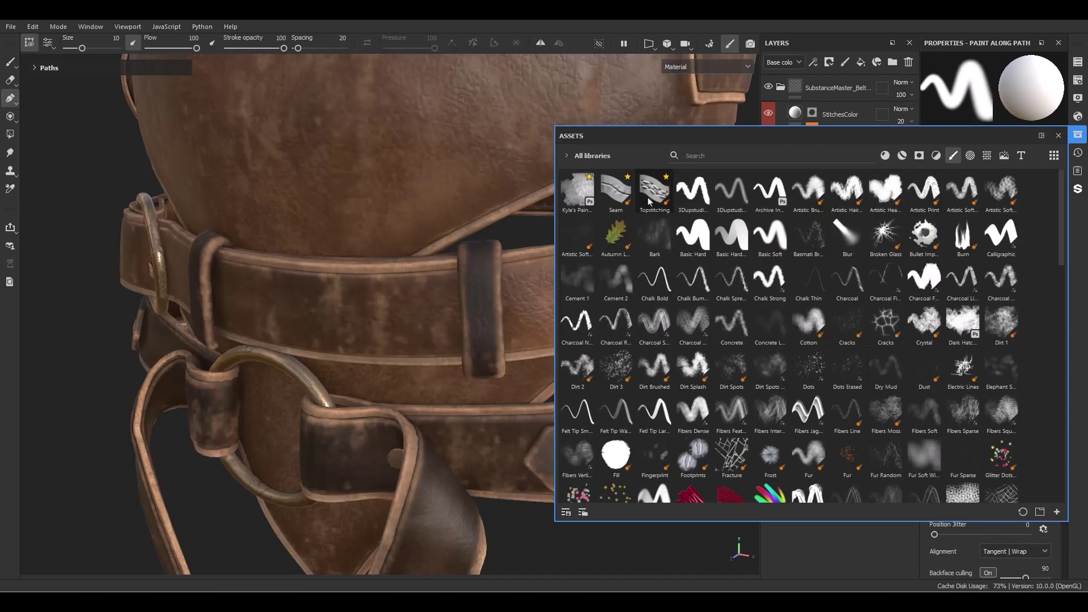
left_click(652, 193)
left_click(1058, 137)
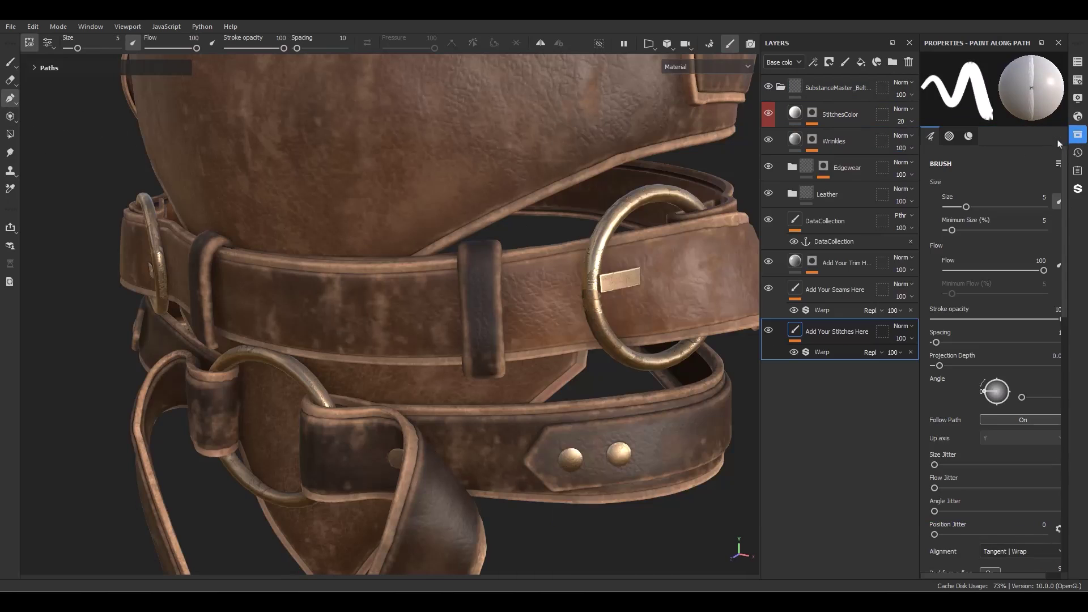
Place a stitch path from the upper belt rim across the strap.
left_click_drag(303, 273, 183, 216, "alt")
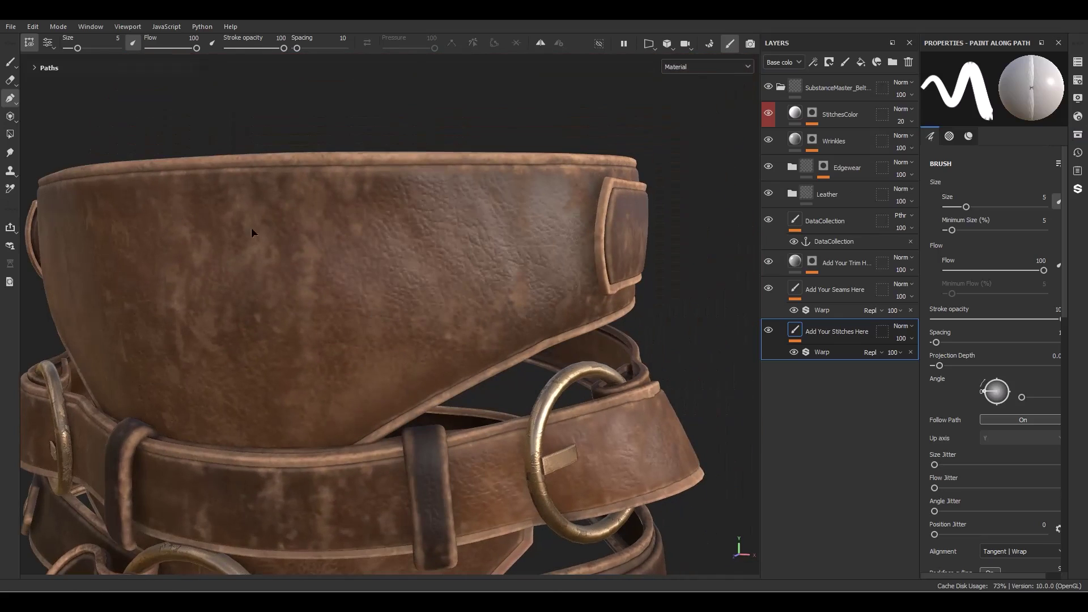
left_click(178, 211)
left_click(436, 220)
mouse_move(345, 330)
left_mouse_down("alt")
mouse_move(407, 311)
mouse_move(361, 313)
left_mouse_up("alt")
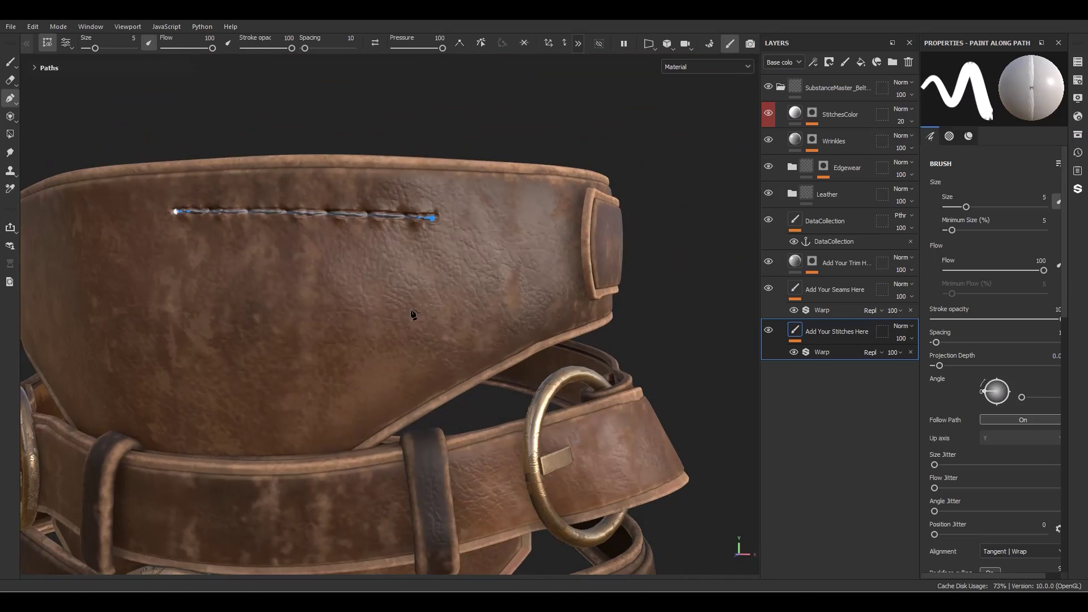
Pull the path point down the strap seam past the ring to the front flap.
left_click_drag(560, 209, 393, 368, "alt")
middle_click_drag(393, 368, 406, 359, "alt")
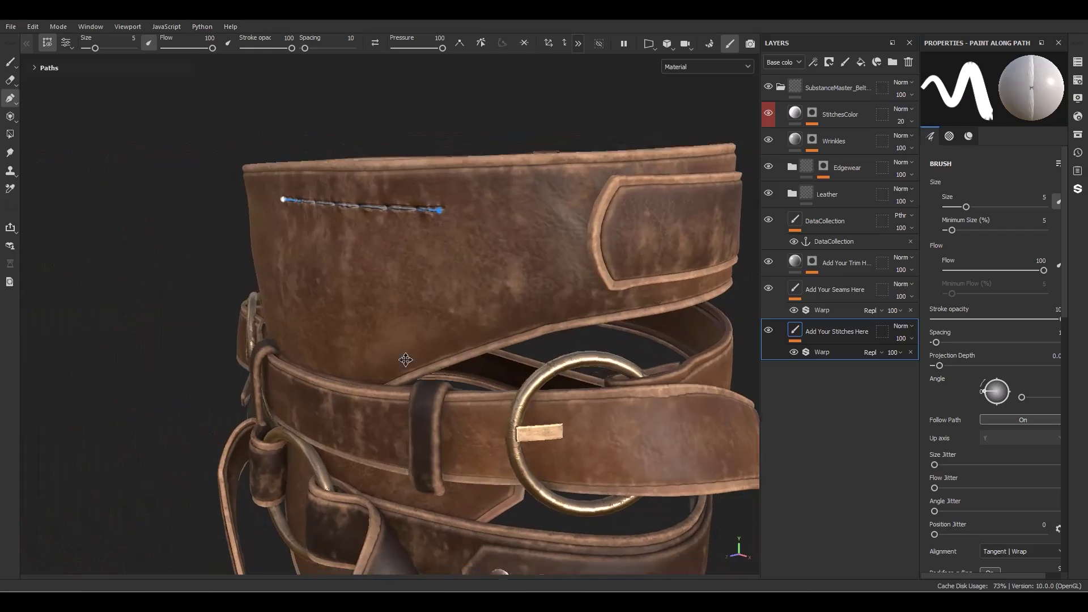
left_click_drag(406, 360, 583, 353, "alt")
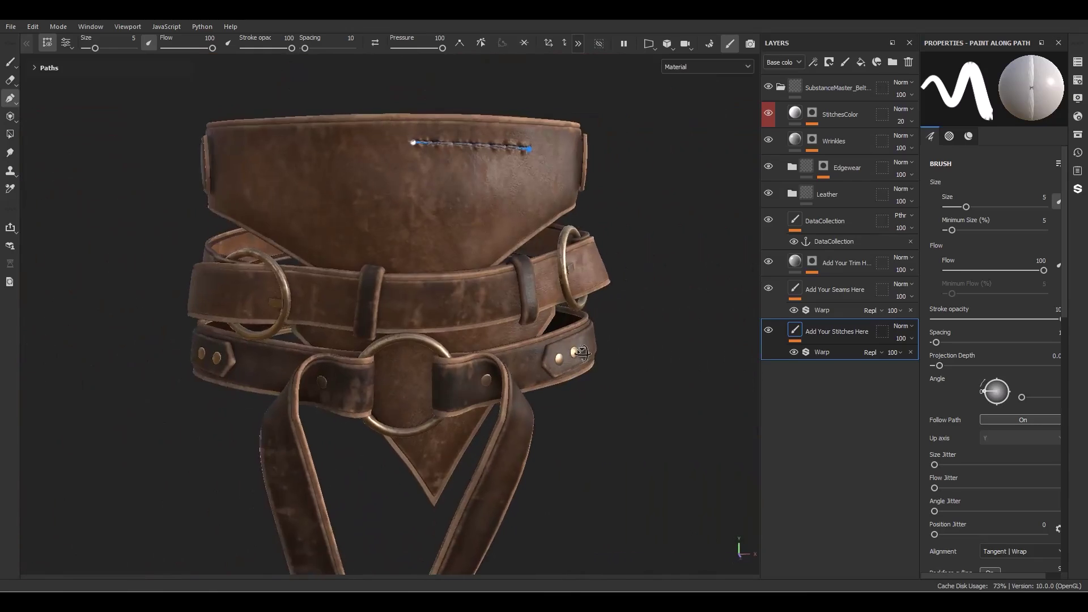
right_click_drag(582, 353, 462, 335, "alt")
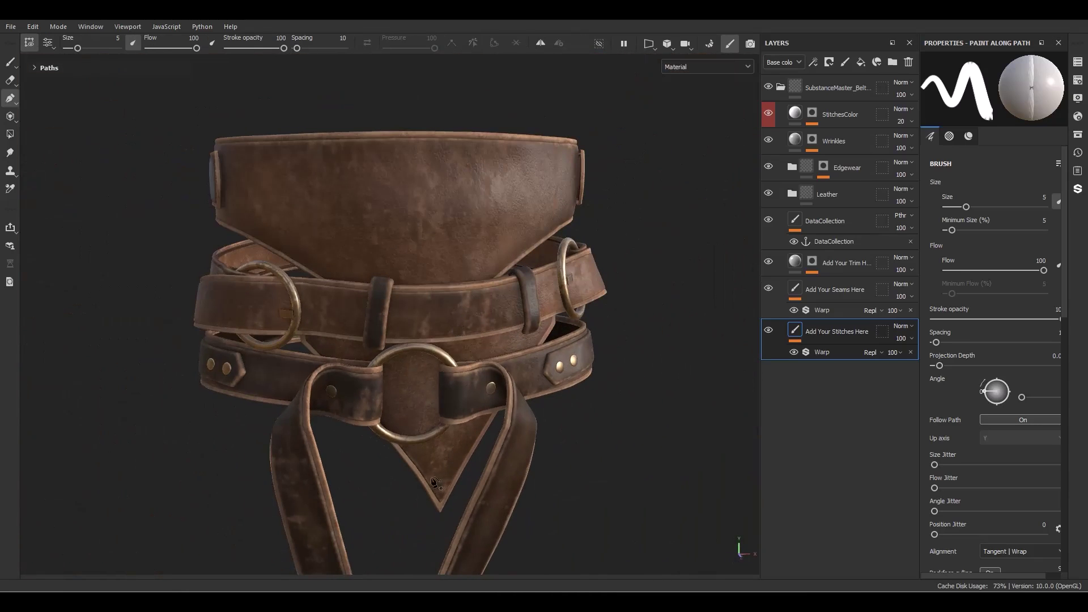
right_click_drag(437, 483, 437, 522, "alt")
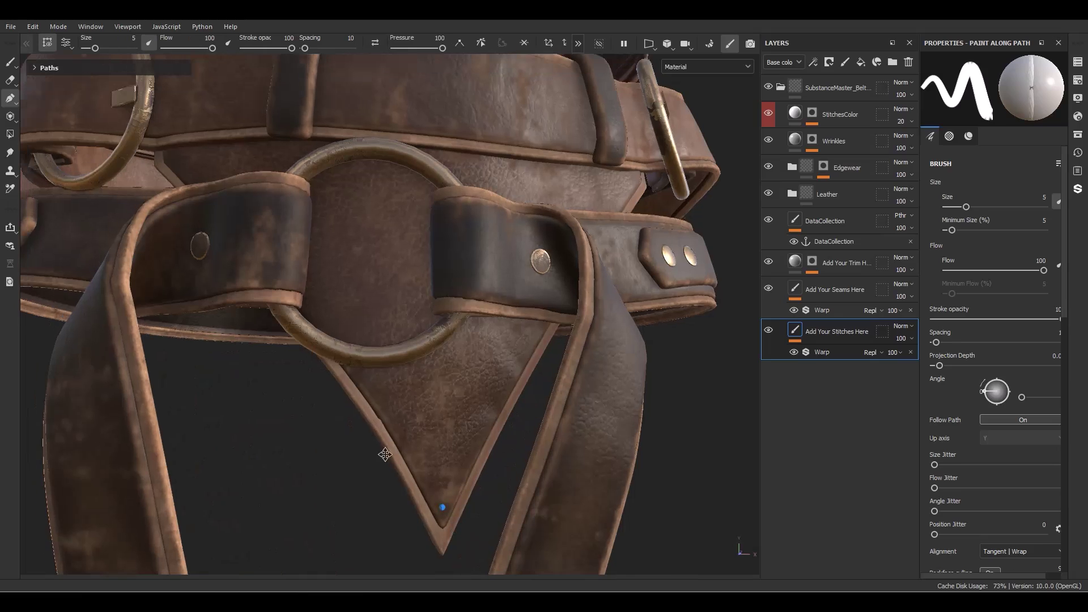
left_click_drag(438, 522, 461, 543, "alt")
left_click_drag(324, 354, 370, 339, "alt")
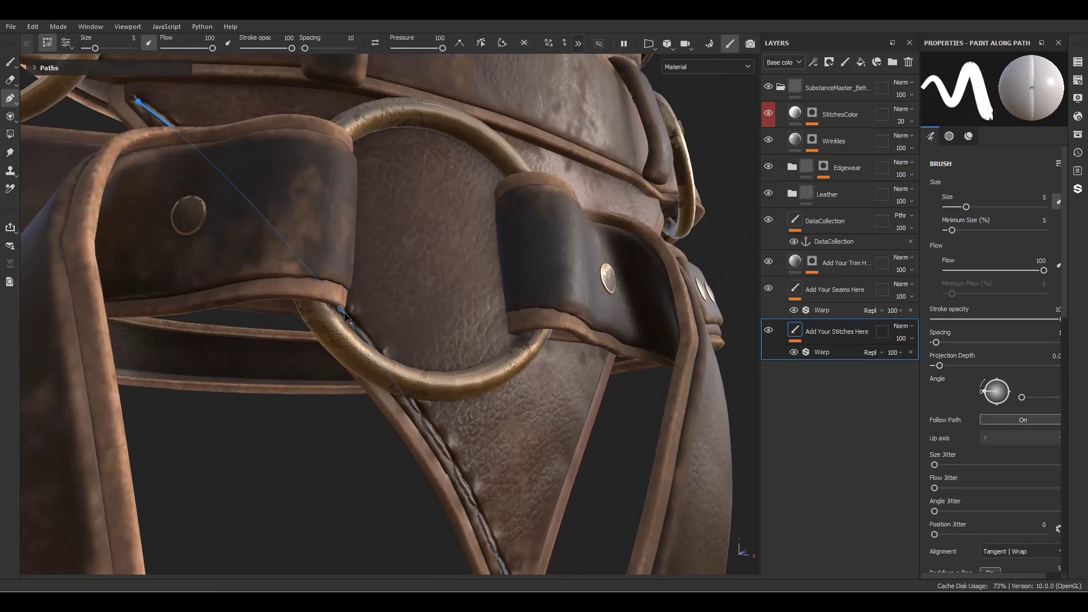
left_click_drag(344, 313, 362, 330)
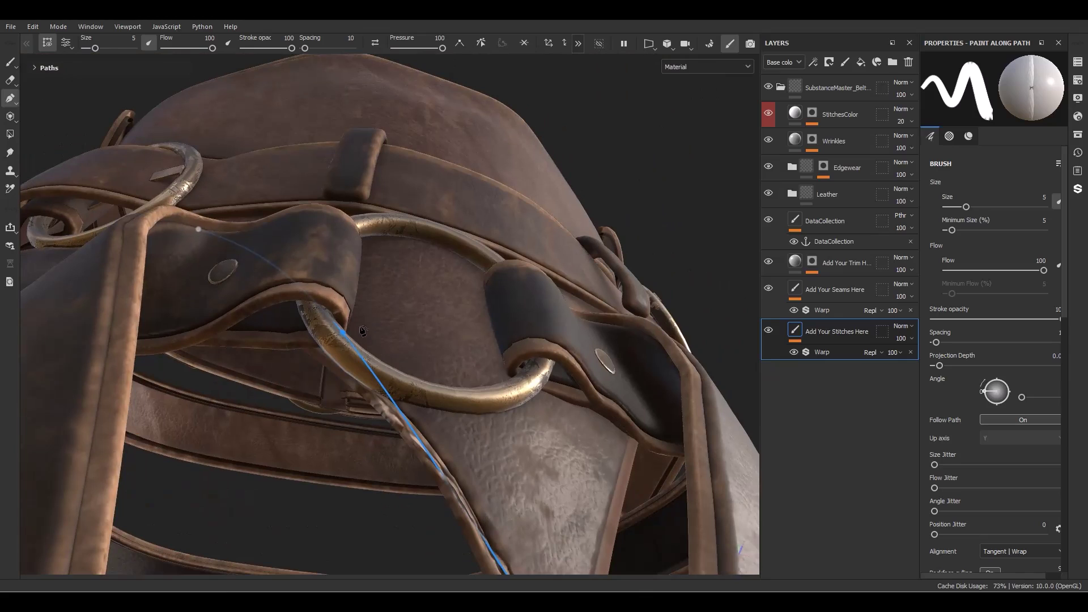
left_click_drag(376, 368, 233, 258, "alt")
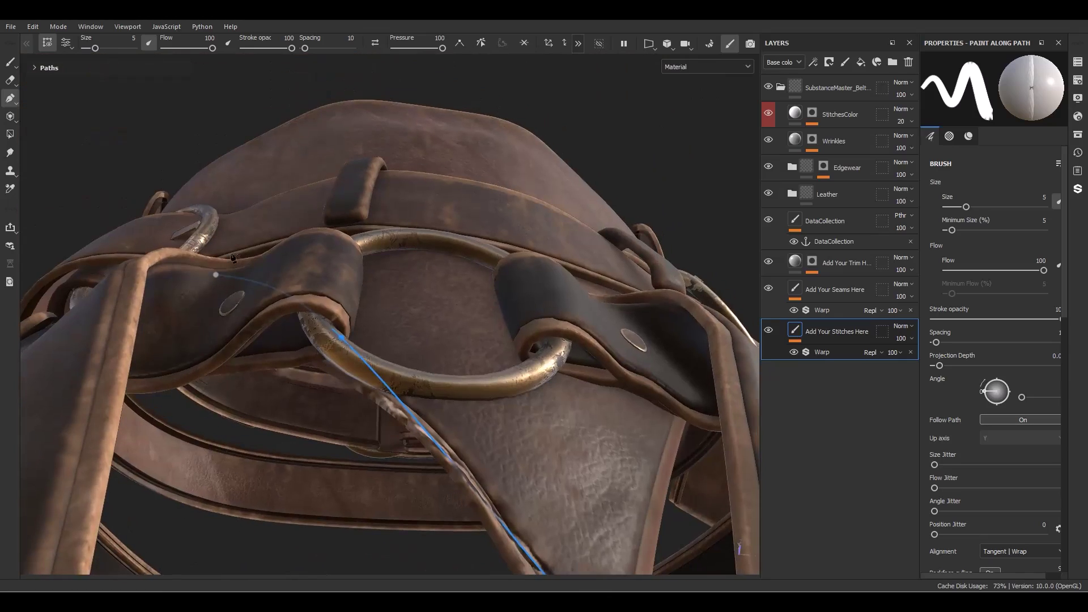
left_click_drag(298, 364, 362, 383, "alt")
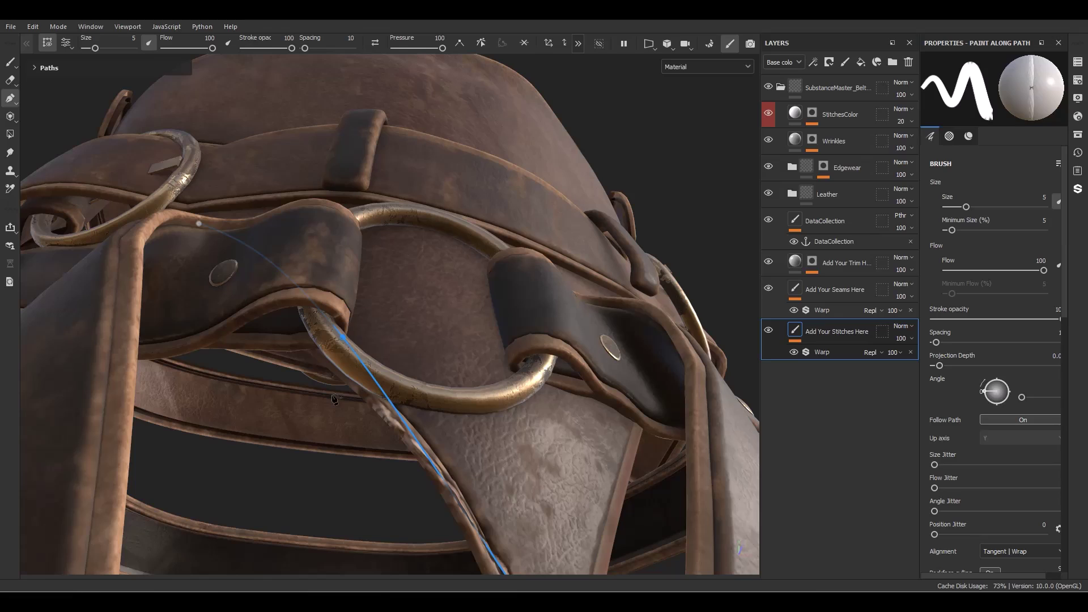
scroll(515, 464, "down", 10)
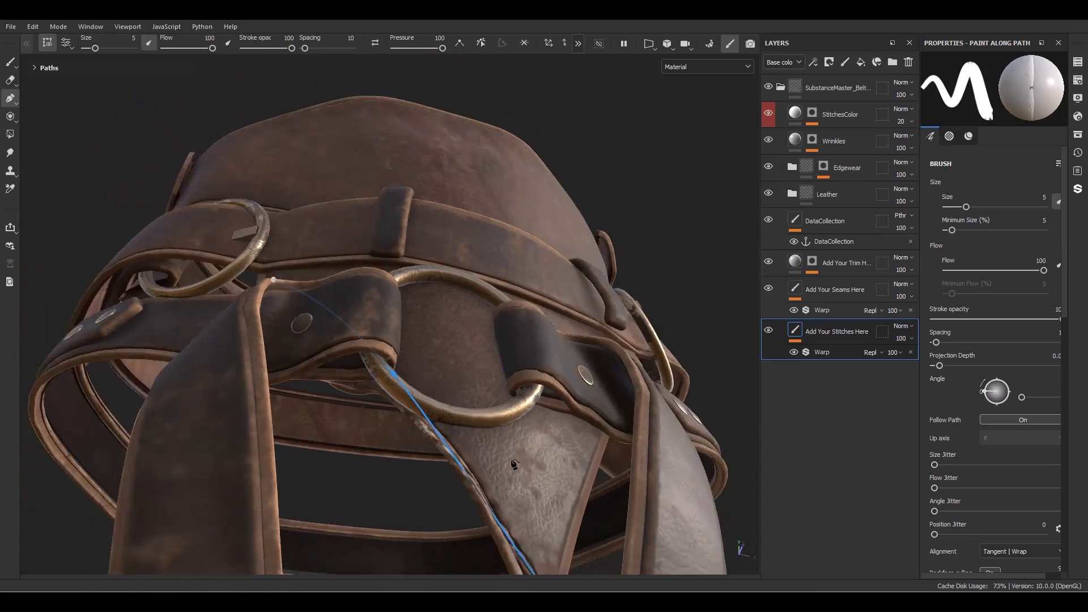
left_click_drag(533, 458, 489, 457, "alt")
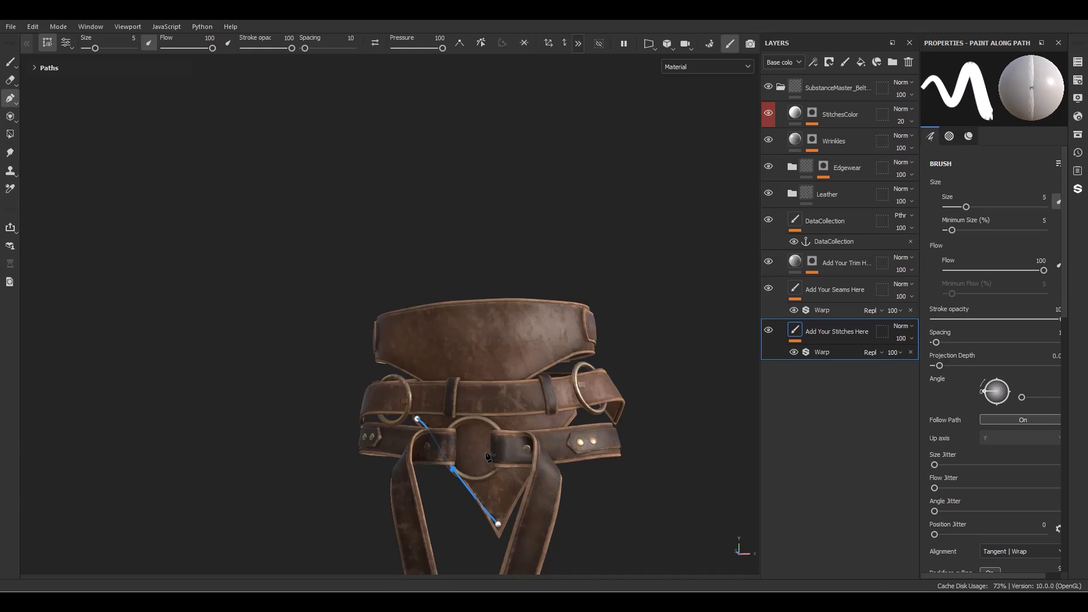
Zoom out in the viewport to review the stitched seam.
scroll(421, 231, "down", 2)
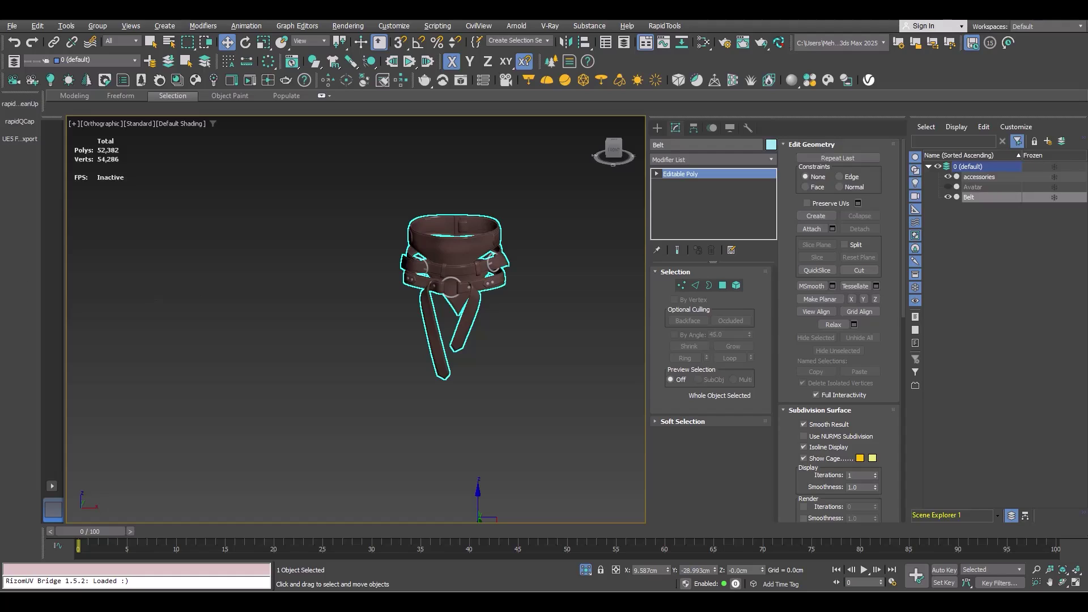
Shift-clone the Belt into a copy named Belt_Explode beside the original.
scroll(354, 404, "down", 2)
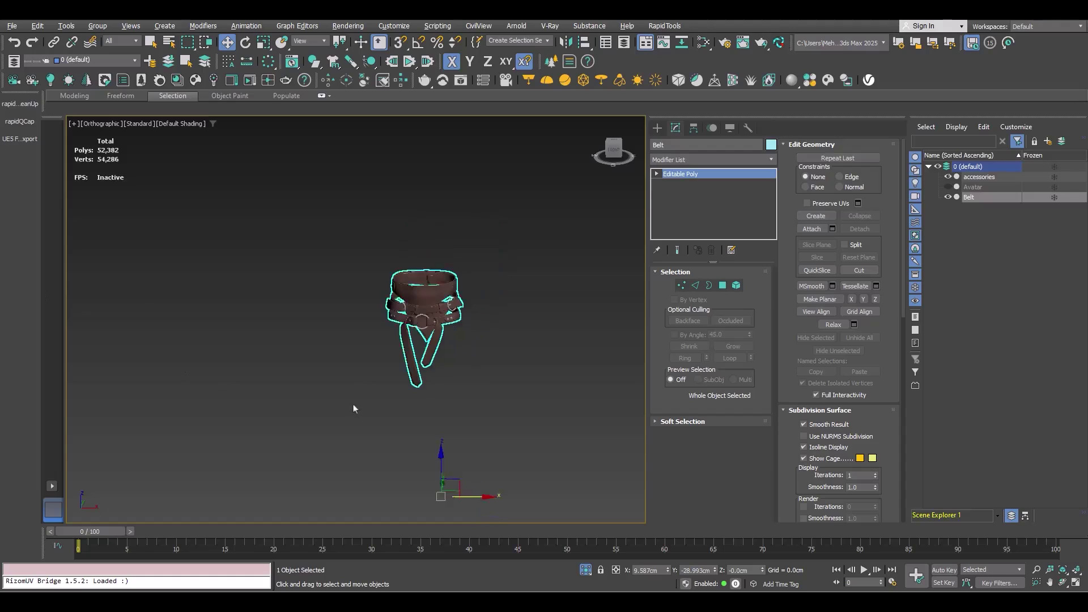
middle_click_drag(355, 404, 391, 340, "alt")
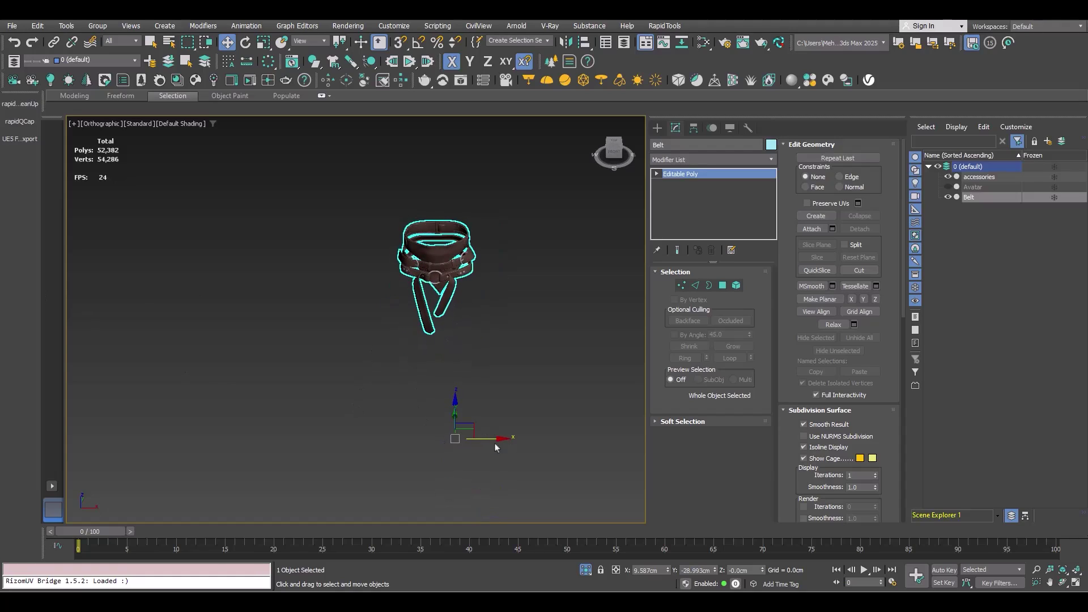
left_click_drag(496, 443, 346, 454, "shift")
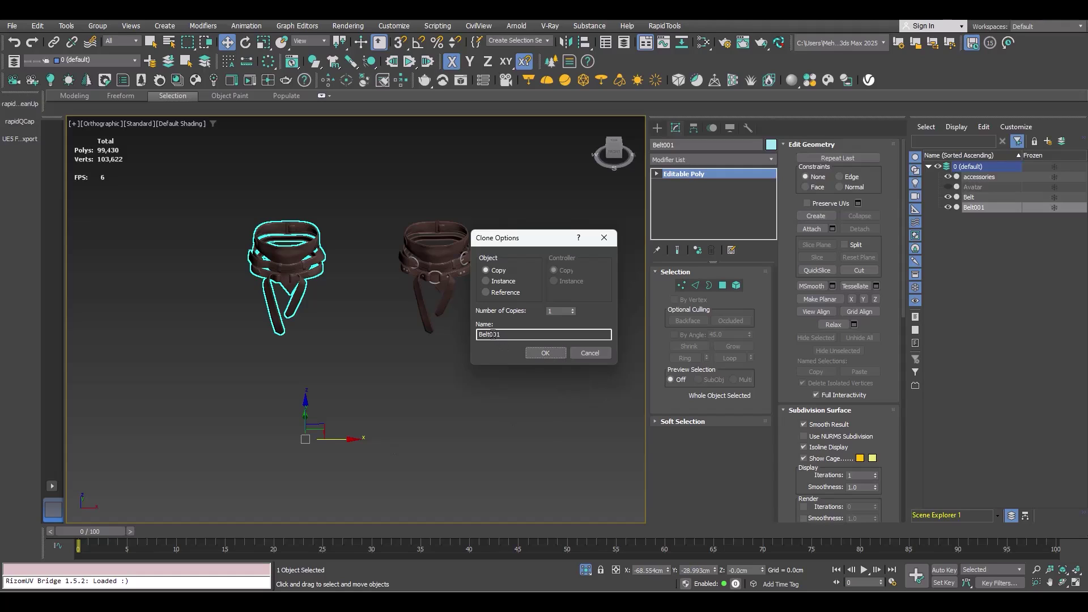
left_click_drag(490, 334, 541, 338)
key("BackSpace")
type("_Explode")
key("Return")
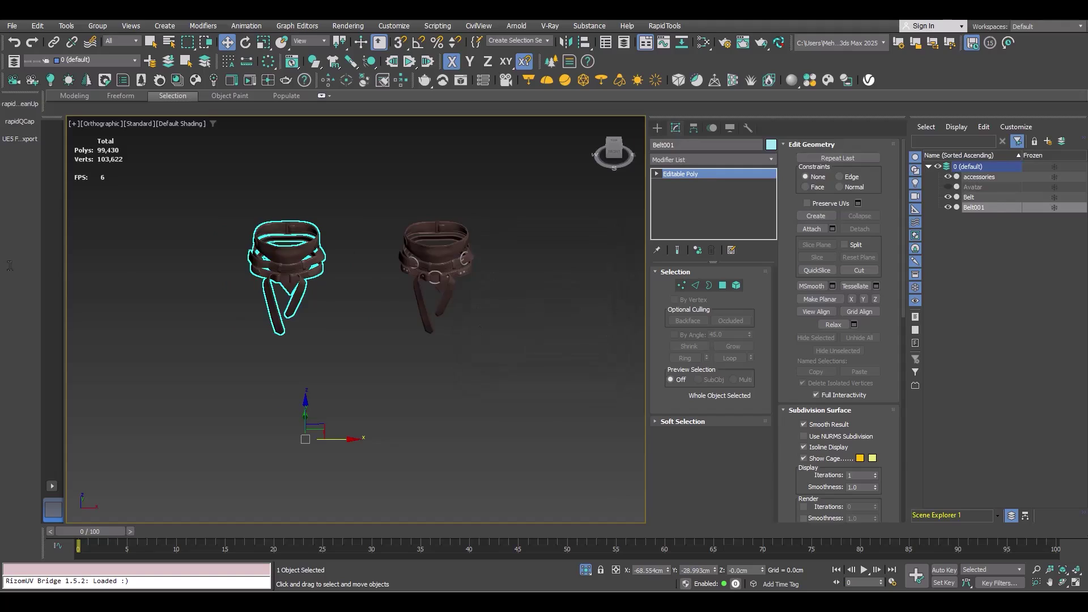
mouse_move(249, 295)
middle_mouse_down()
mouse_move(211, 288)
mouse_move(314, 315)
middle_mouse_up()
scroll(314, 314, "up", 5)
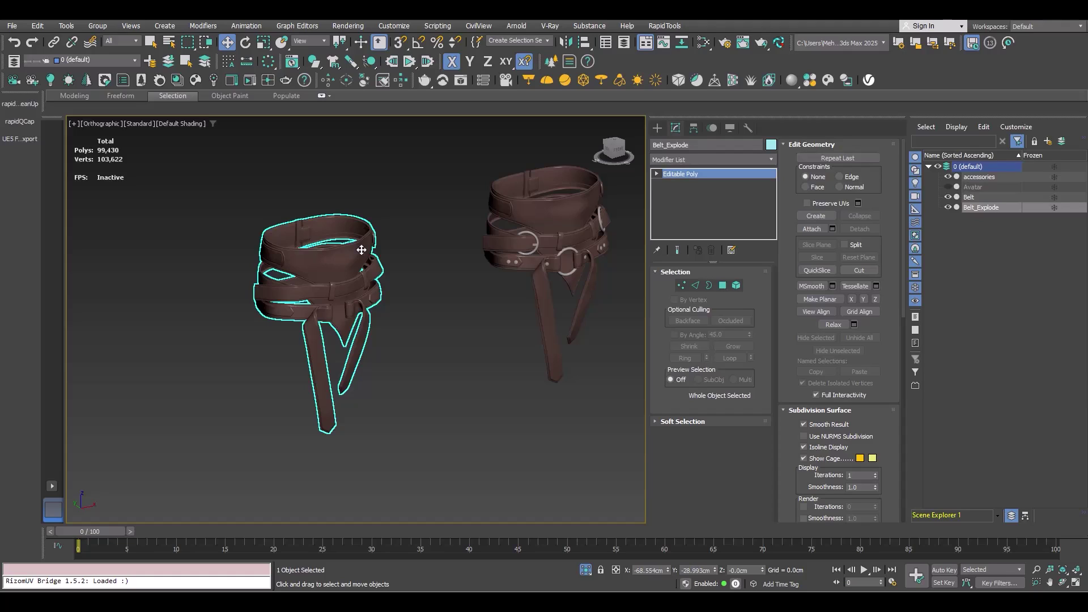
Zoom and pan the view onto the Belt_Explode copy.
scroll(362, 250, "up", 2)
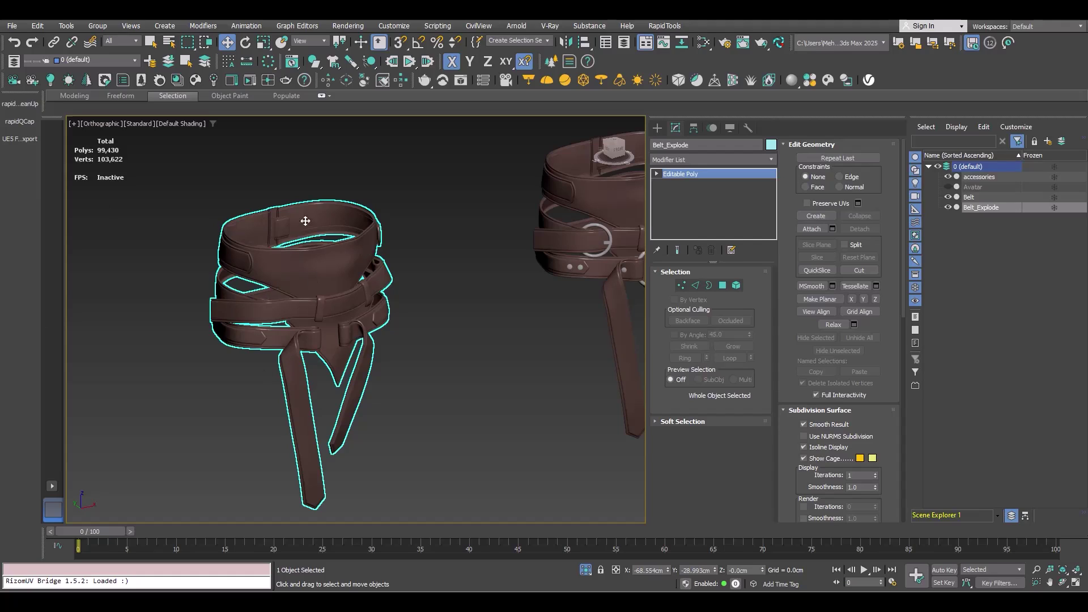
middle_click_drag(407, 349, 374, 360)
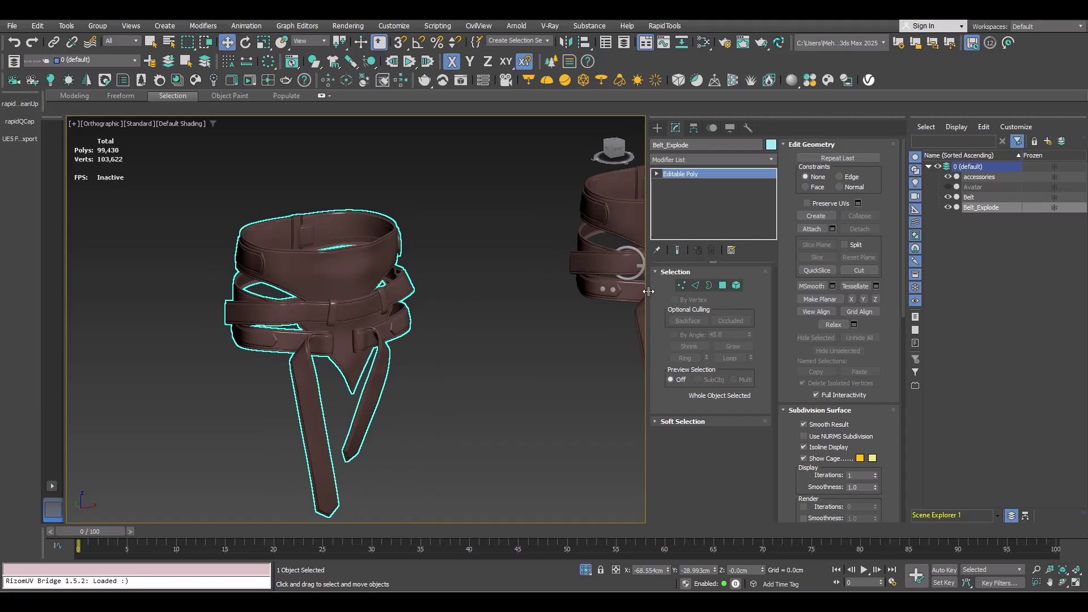
Select the top band, rim, vertical strap and lower belt pieces and raise them upward.
left_click(735, 287)
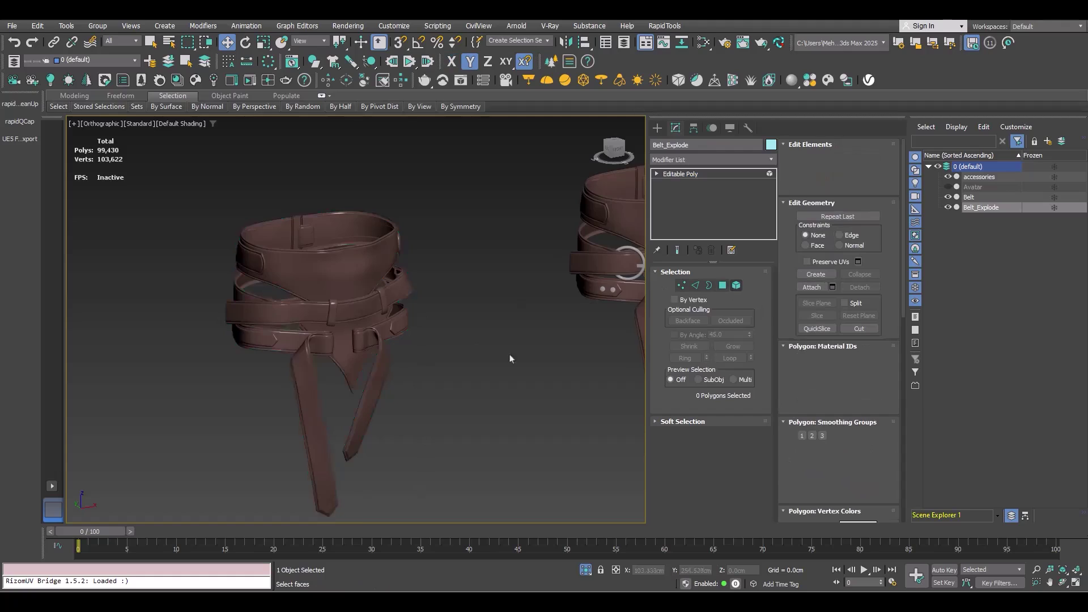
scroll(510, 359, "up", 3)
left_click(448, 290)
scroll(377, 299, "up", 4)
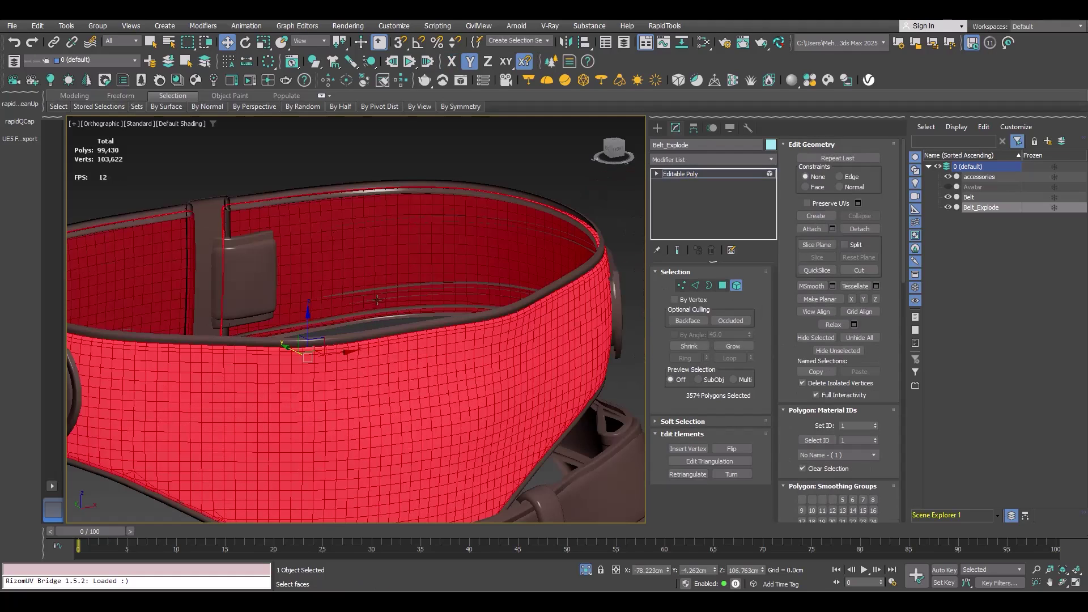
left_click(401, 337, "ctrl")
scroll(402, 337, "down", 2)
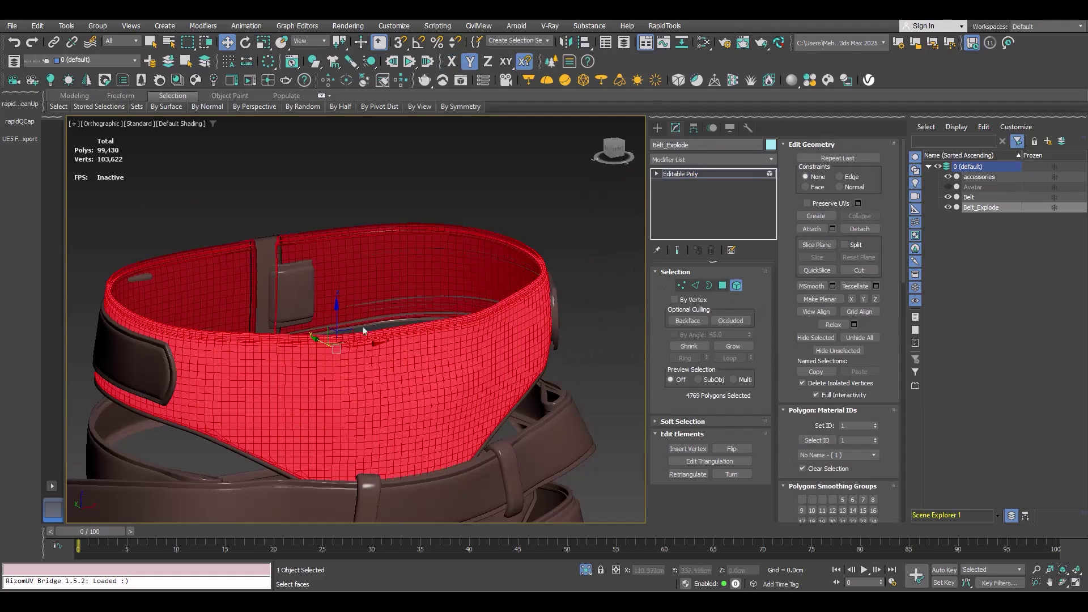
left_click(266, 241, "ctrl")
scroll(332, 330, "up", 2)
scroll(255, 387, "up", 2)
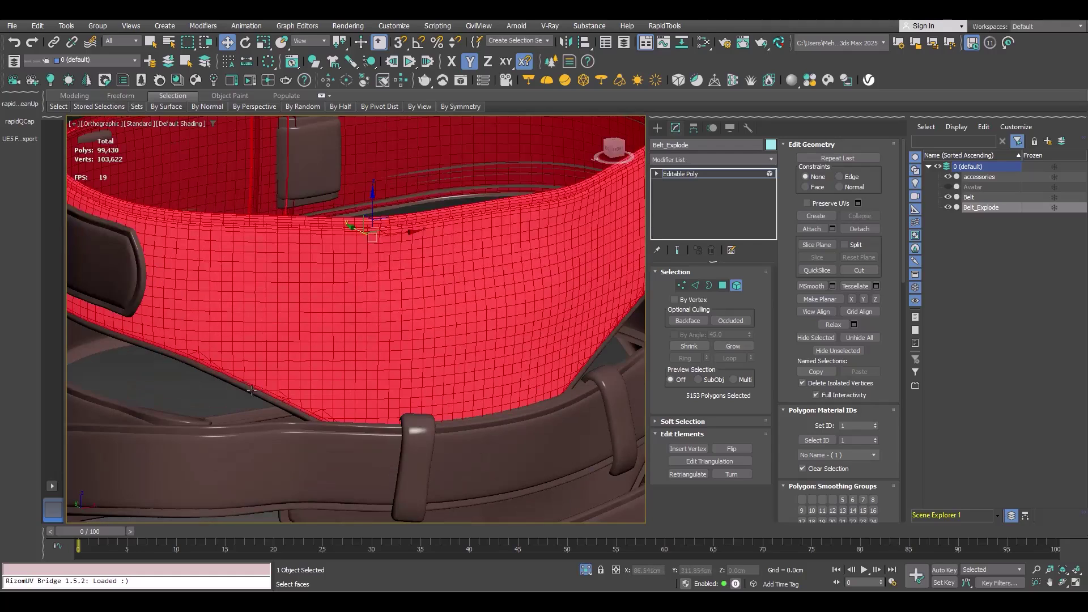
left_click(254, 387, "ctrl")
scroll(391, 357, "down", 4)
left_click_drag(396, 355, 388, 170)
Select the top strip of the lower belt and move it upward.
left_click_drag(548, 333, 212, 391)
left_click_drag(352, 354, 349, 305)
middle_click_drag(350, 305, 355, 342, "alt")
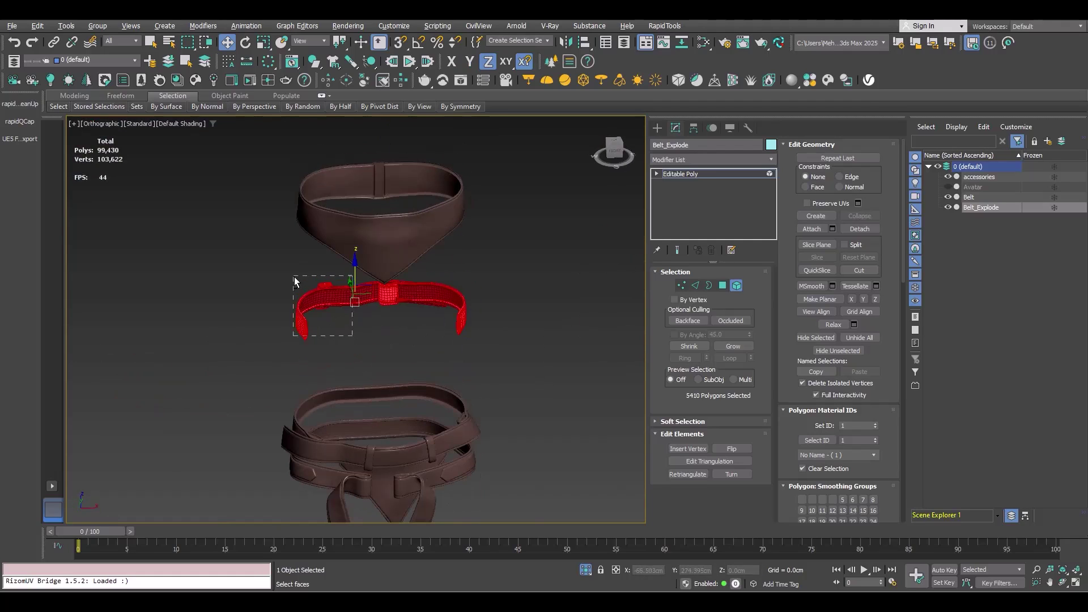
Move the strap's right half further right and its left half further left.
left_click_drag(293, 278, 379, 340, "alt")
middle_click_drag(379, 340, 466, 312, "alt")
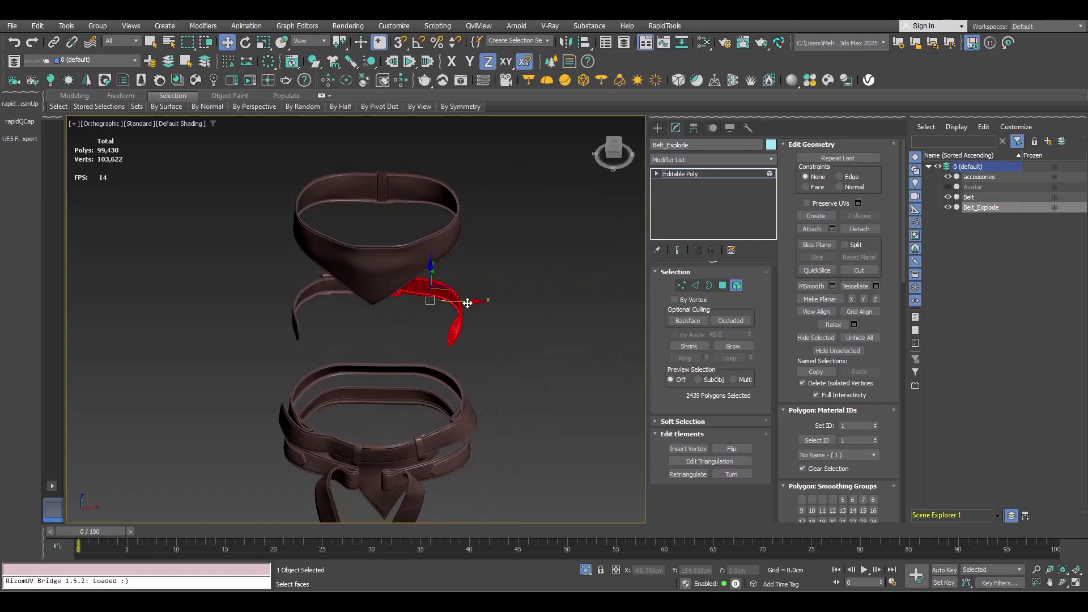
left_click_drag(471, 301, 554, 316)
middle_click_drag(319, 338, 332, 332, "alt")
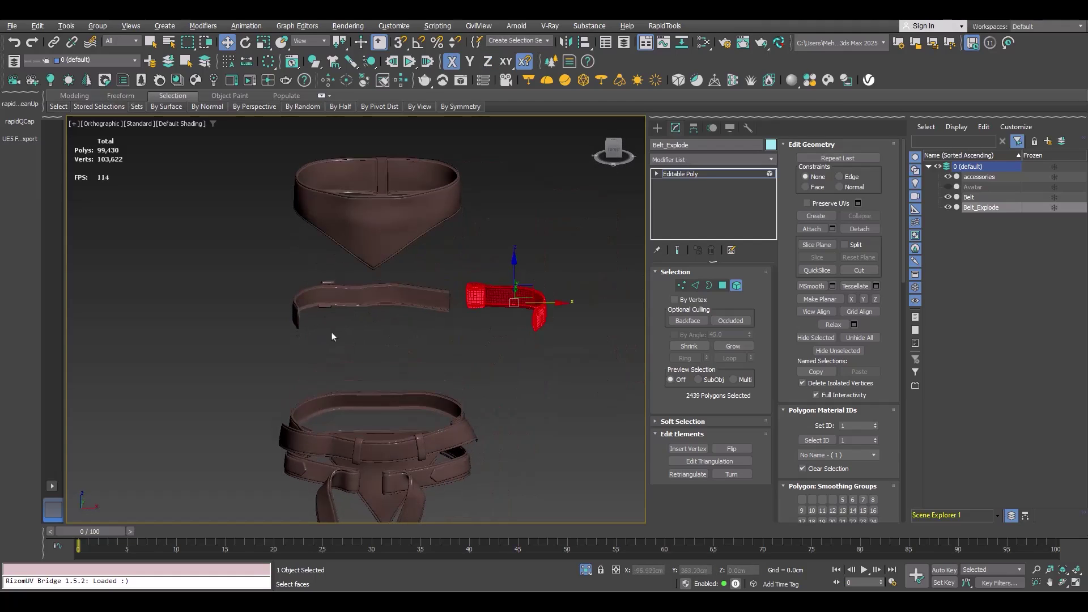
left_click(340, 309)
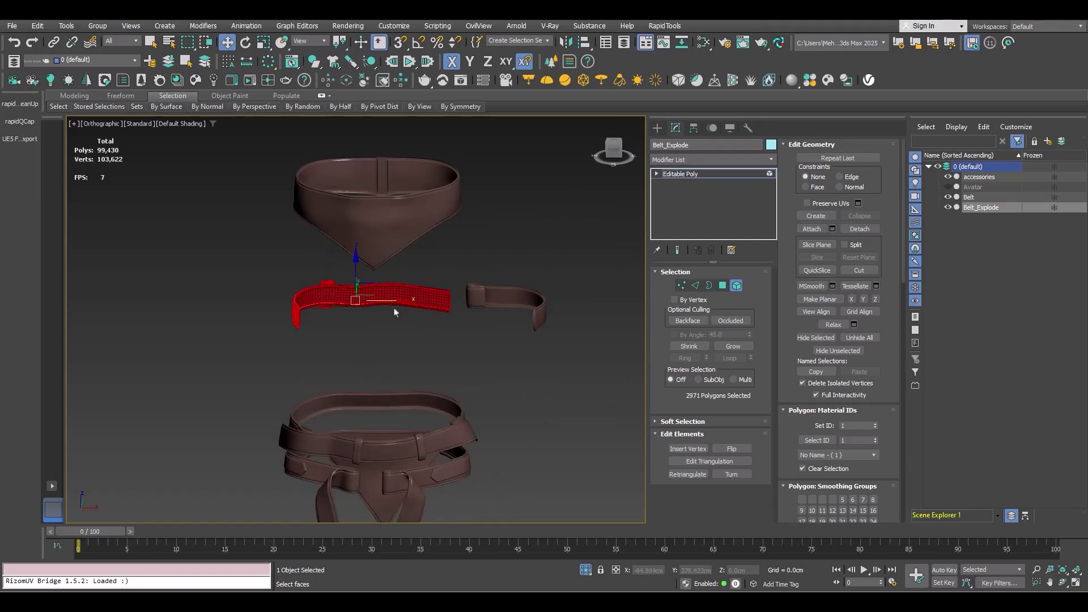
left_click_drag(399, 300, 281, 298)
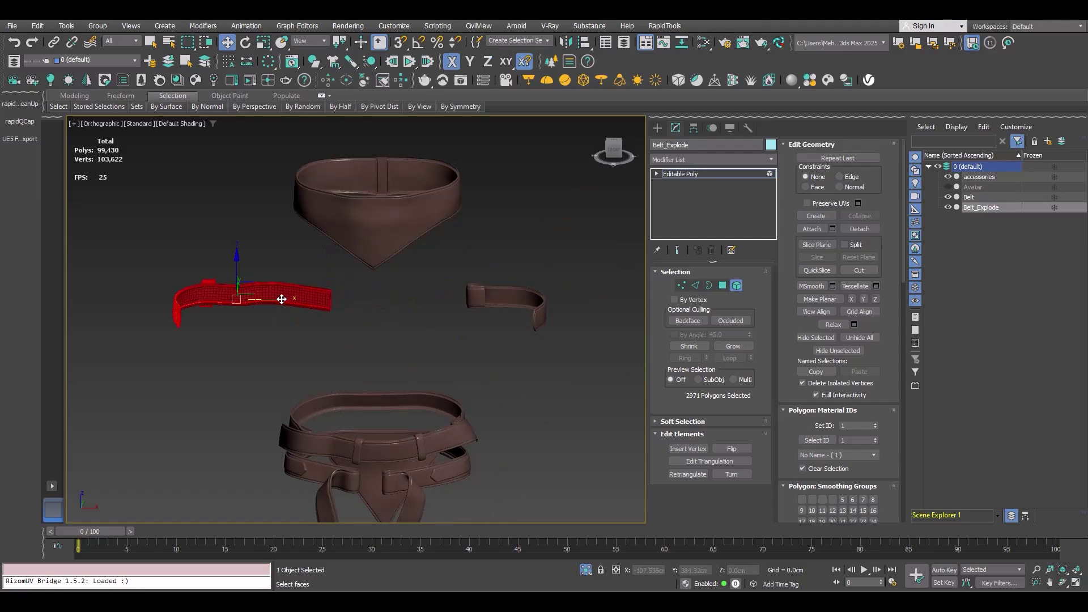
scroll(415, 312, "down", 5)
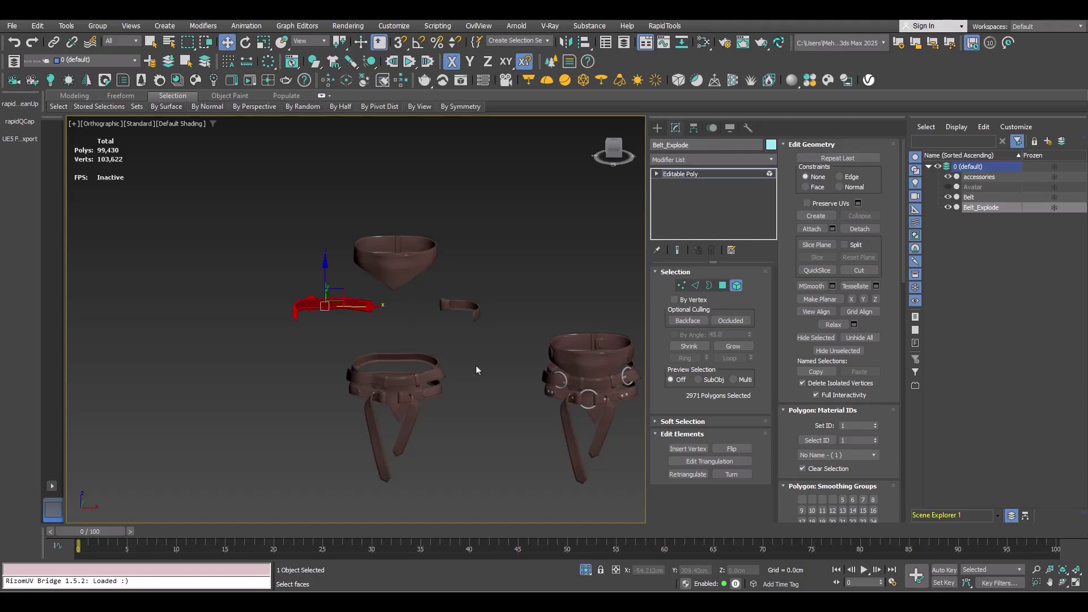
Clear the selection and drag-select all three belt objects.
key("ctrl+d")
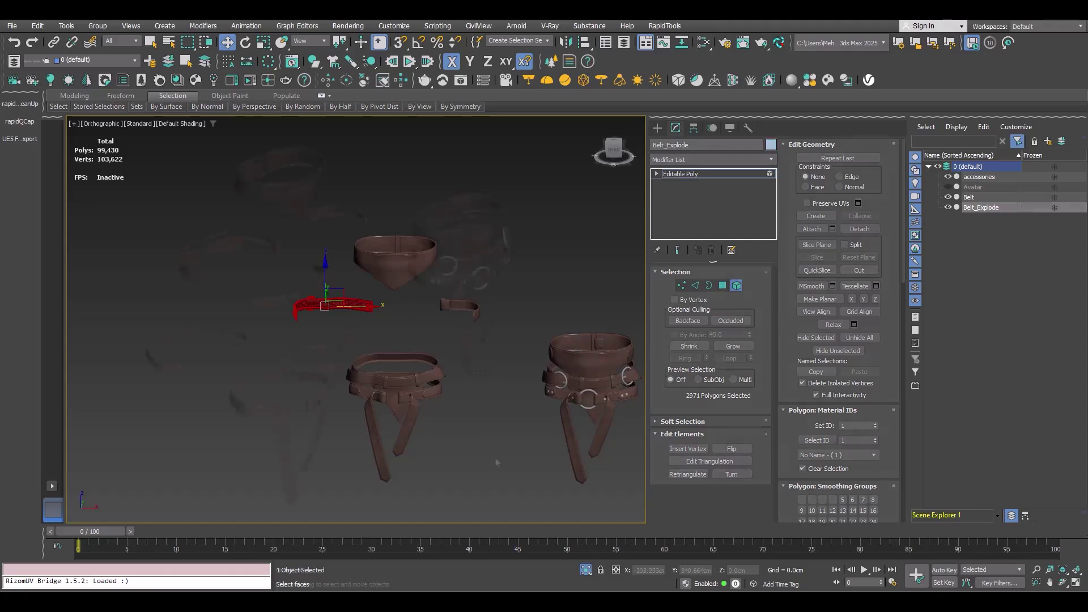
middle_click_drag(408, 448, 457, 381)
left_click_drag(429, 240, 361, 288)
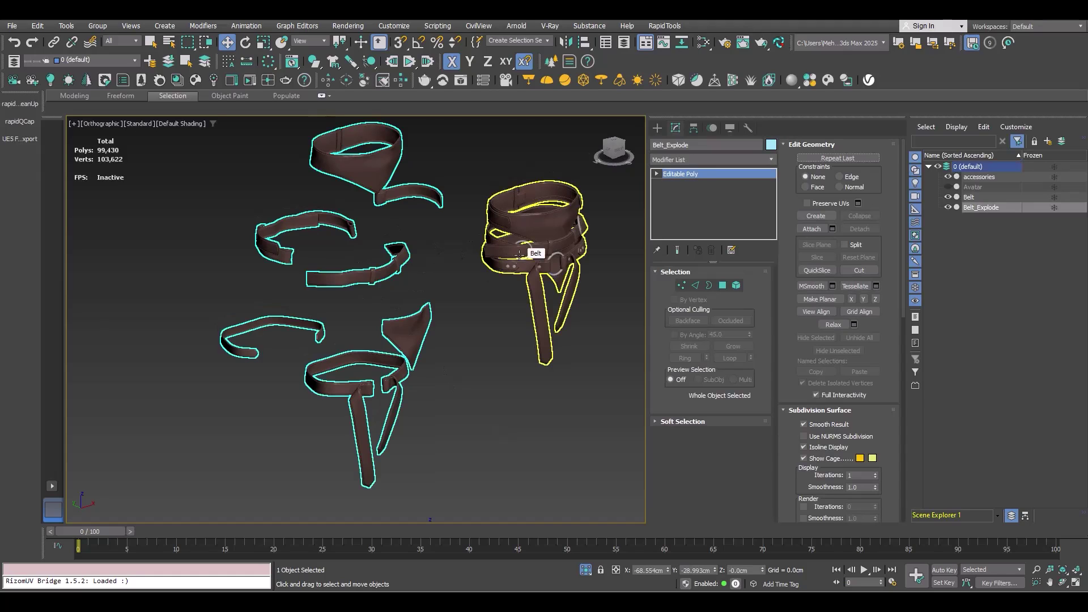
left_click_drag(623, 151, 216, 407)
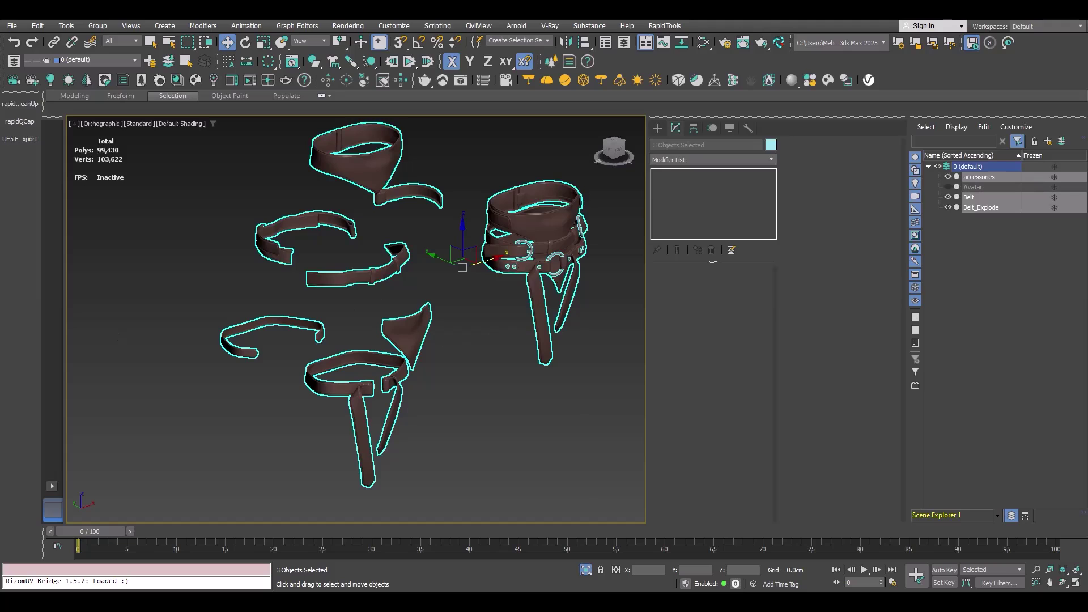
Export the selected belts, overwriting forsubstance.fbx in the LeatherStrap folder.
left_click(12, 25)
left_click(187, 229)
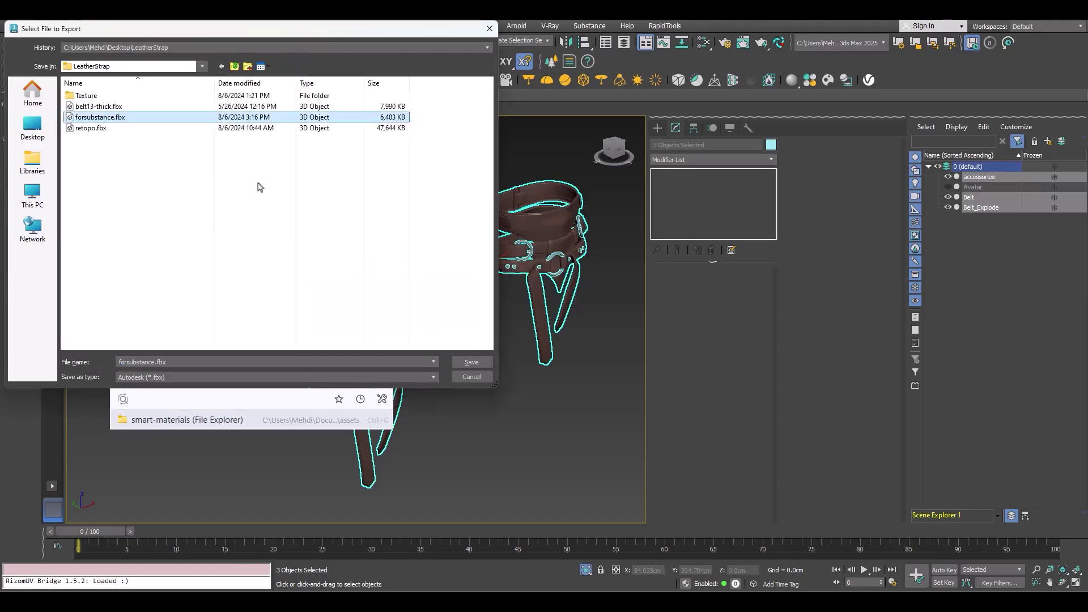
left_click(472, 362)
key("Return")
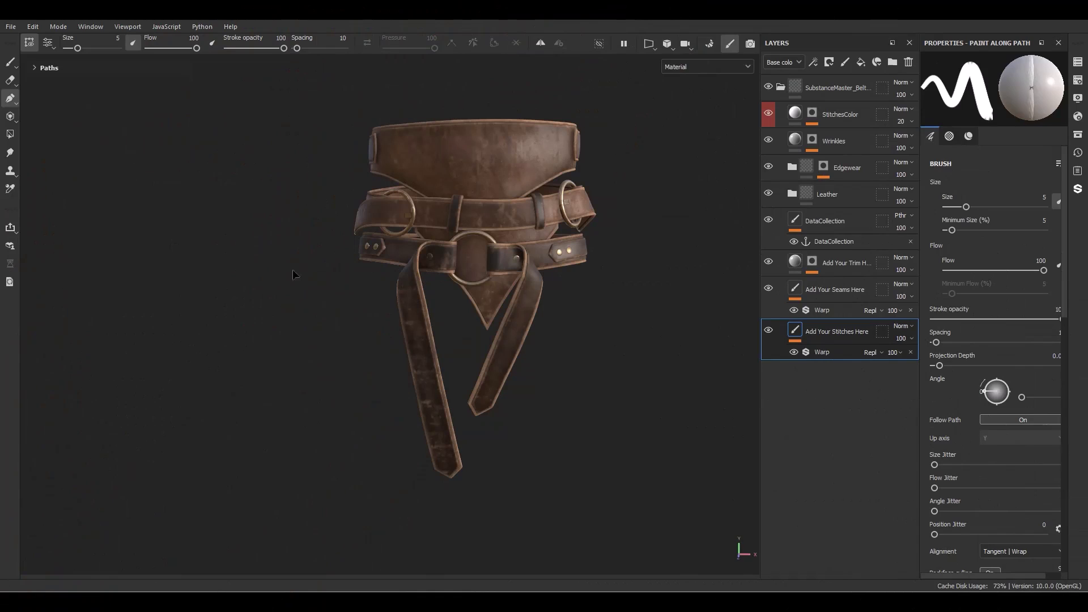
Check the forsubstance.fbx mesh path in Project Configuration and reload the exploded belt mesh.
left_click(33, 28)
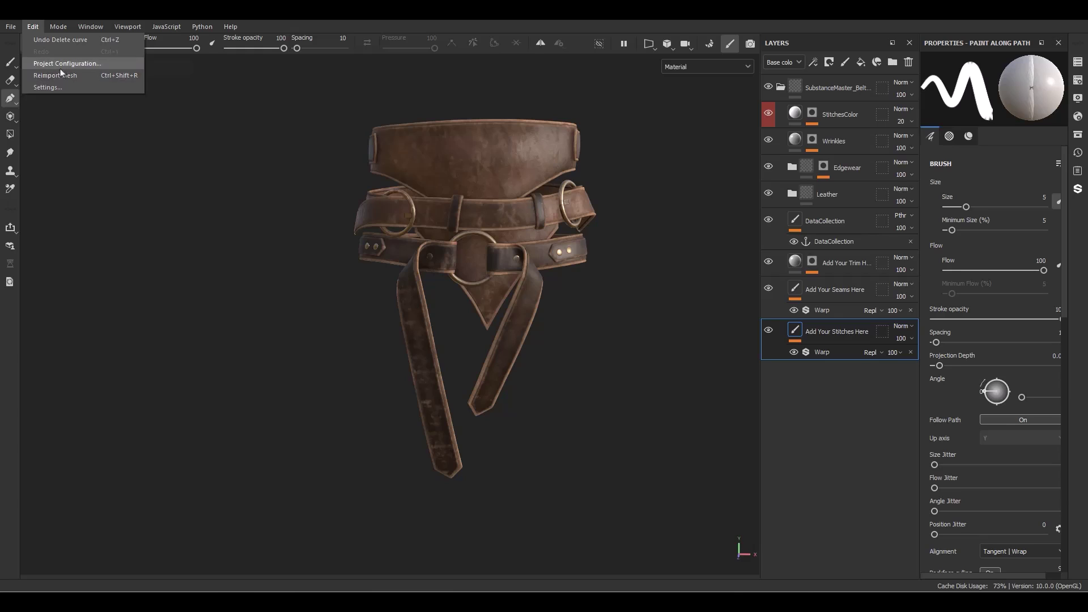
left_click(54, 64)
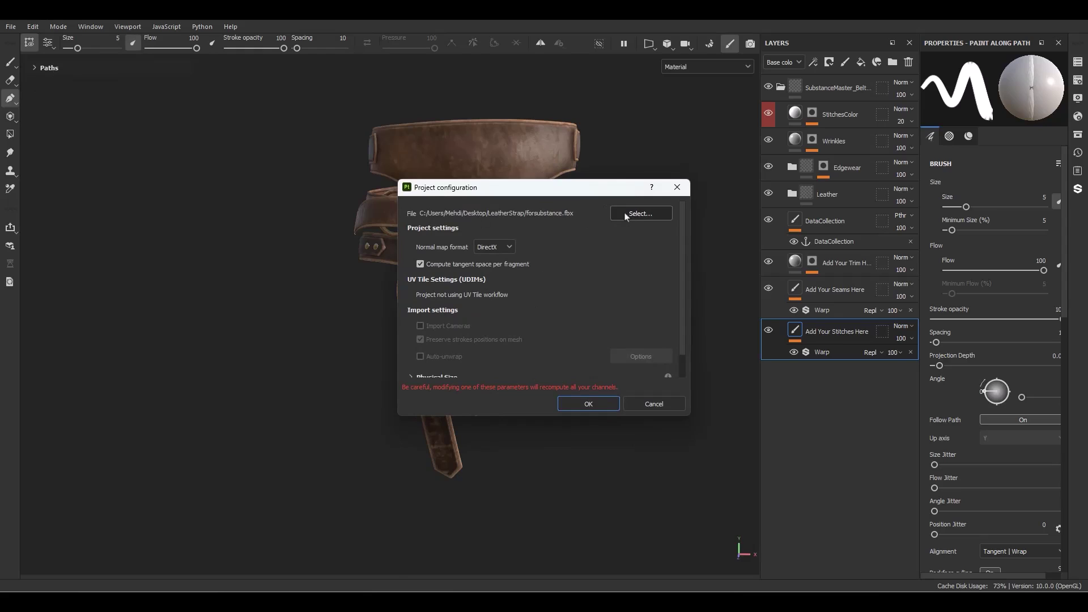
left_click(655, 404)
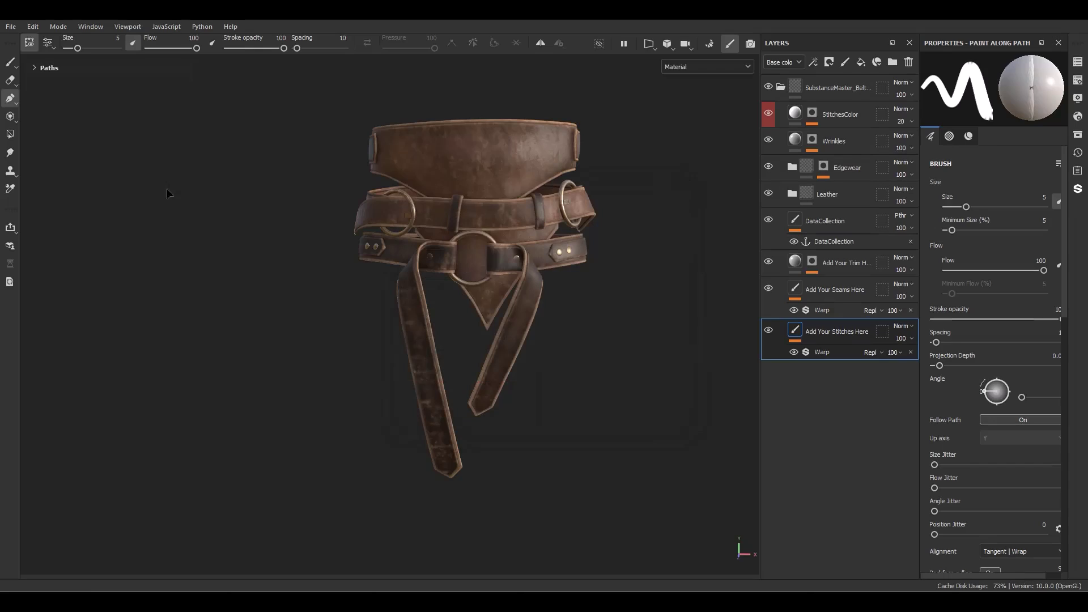
left_click(29, 42)
left_click(57, 75)
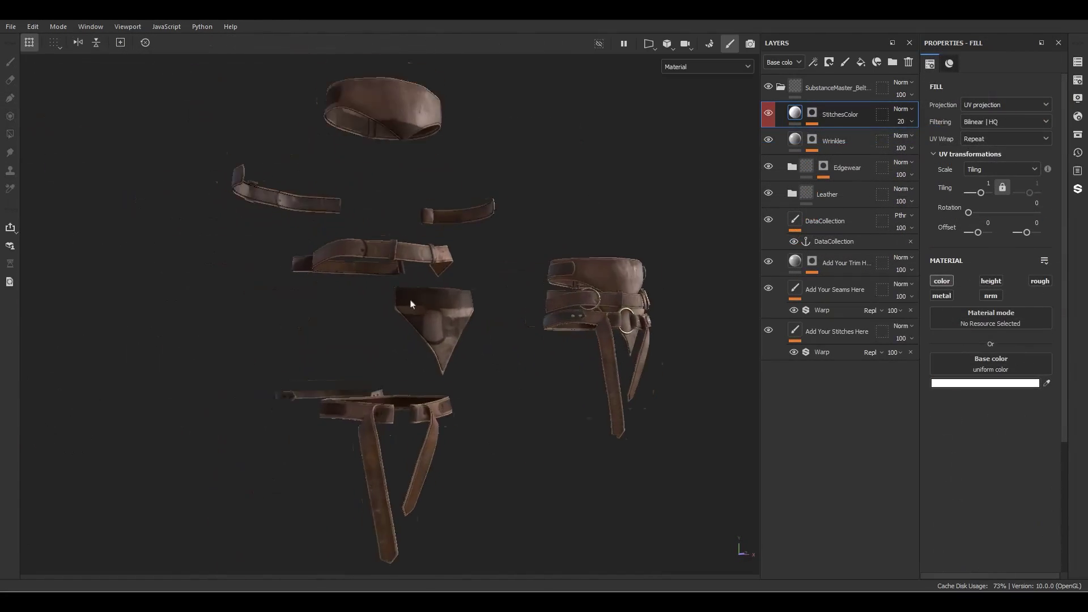
Replace the texture set's ambient occlusion mesh map with an AO map from the project.
left_click_drag(412, 305, 570, 333, "alt")
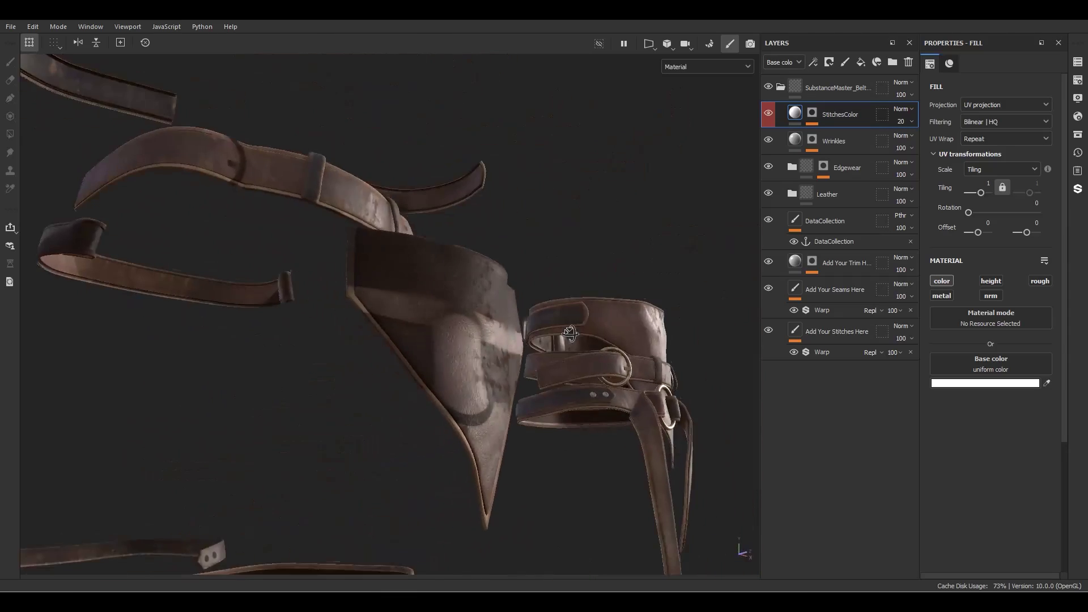
key("f")
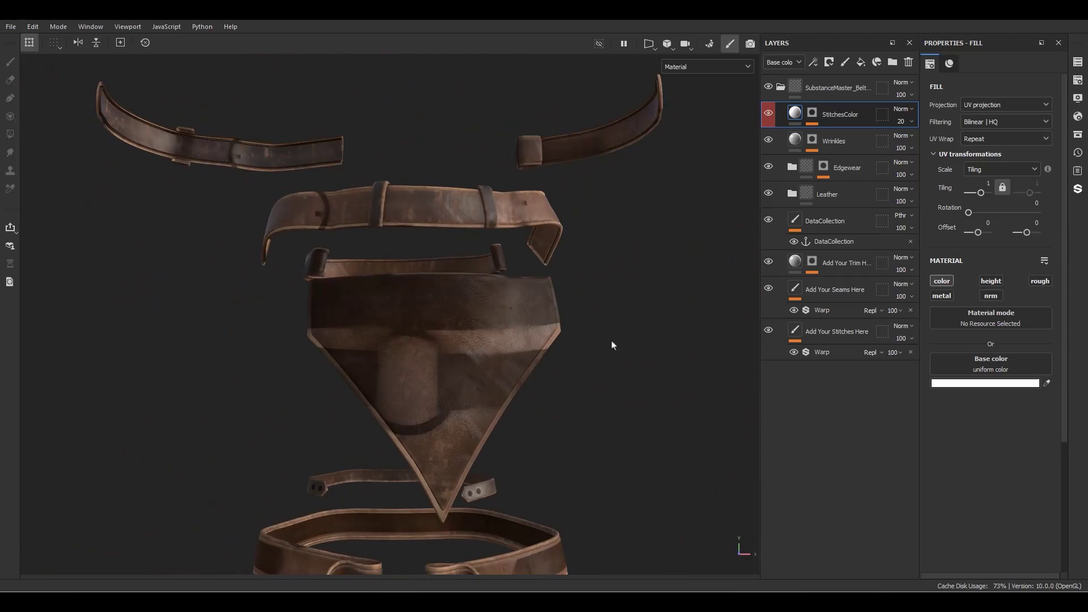
left_click(1078, 62)
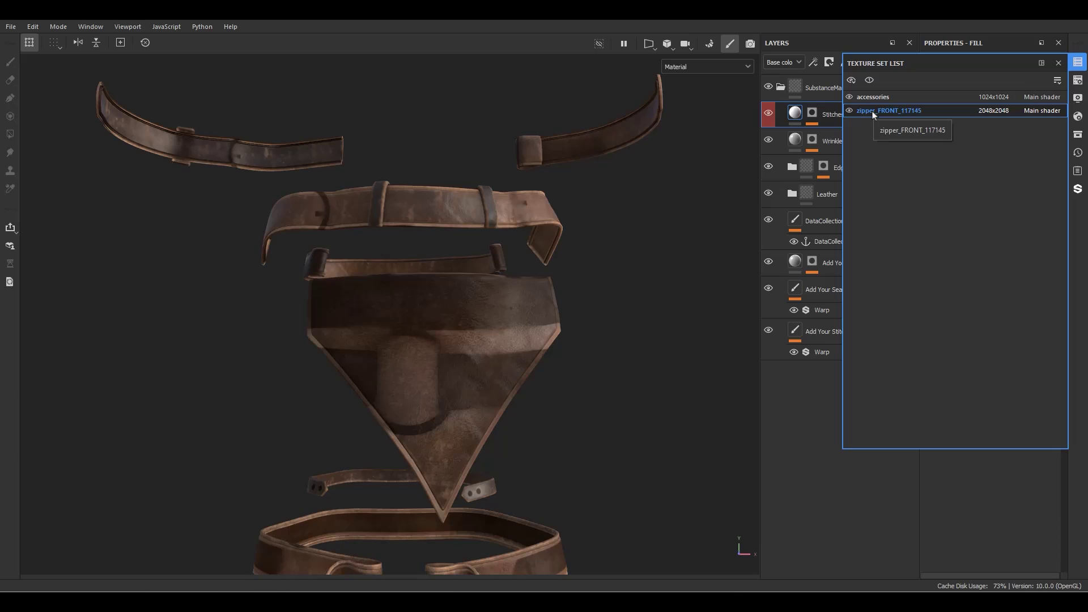
left_click(1059, 63)
left_click(1079, 80)
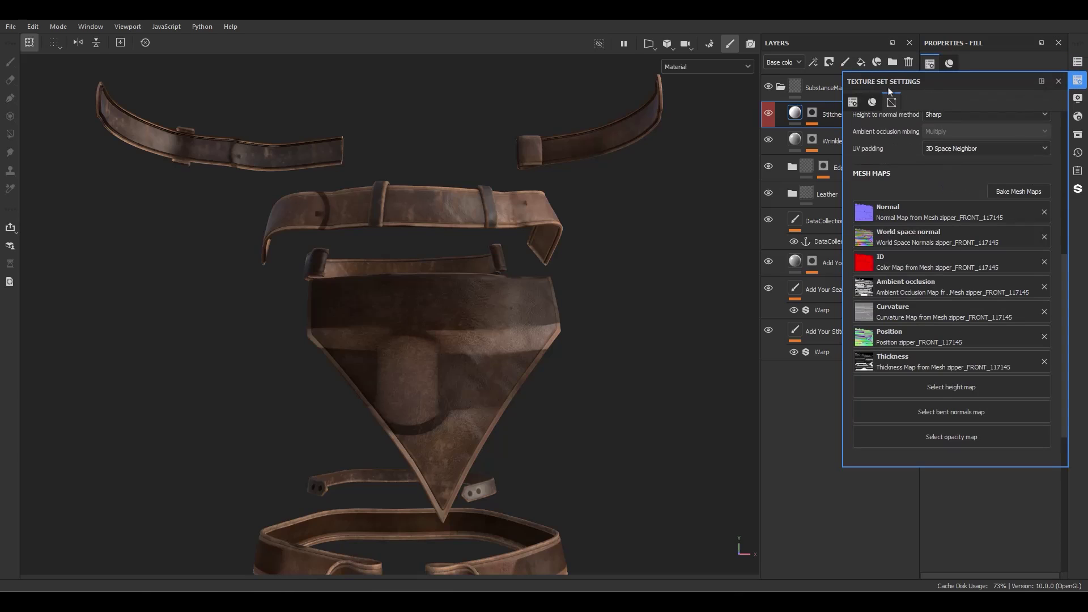
left_click(1045, 290)
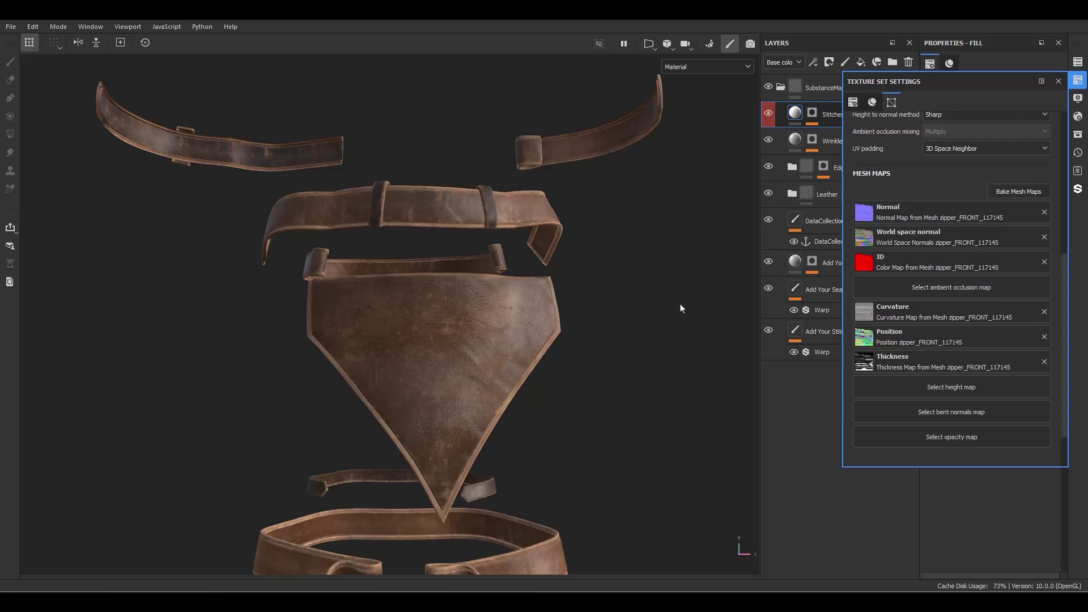
left_click(937, 290)
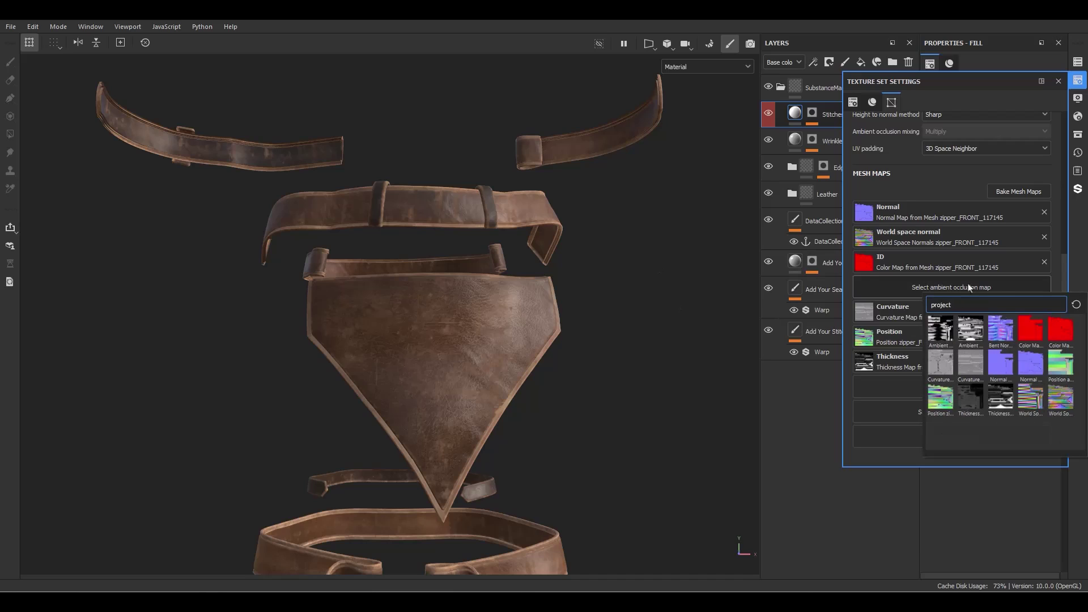
left_click(974, 336)
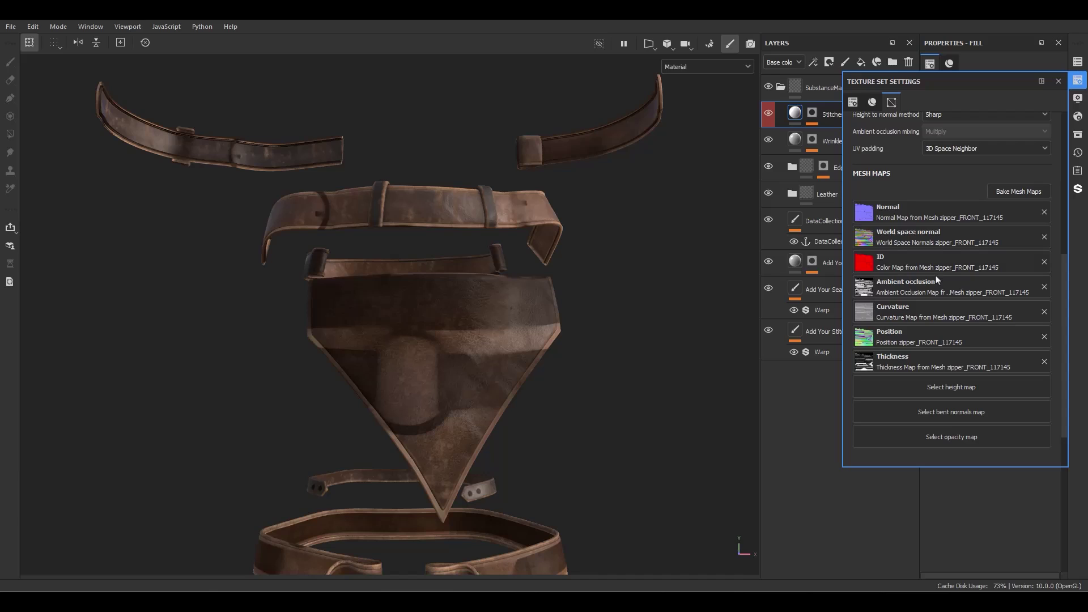
left_click(1058, 81)
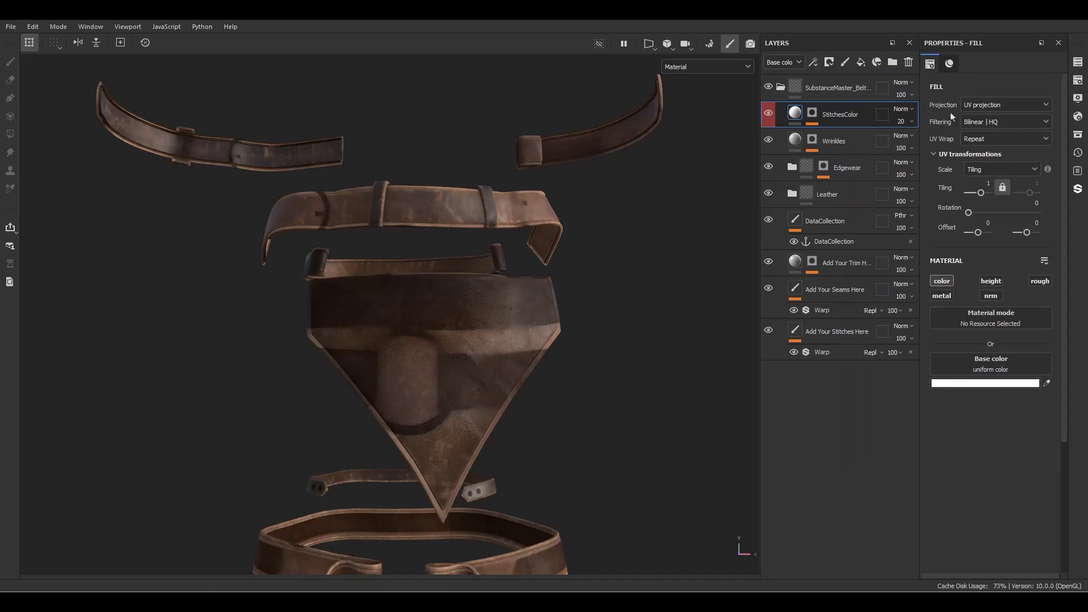
Paint a five-point stitch path up the V-shaped strap's left edge to its top.
scroll(461, 309, "down", 3)
left_click_drag(461, 308, 469, 360, "alt")
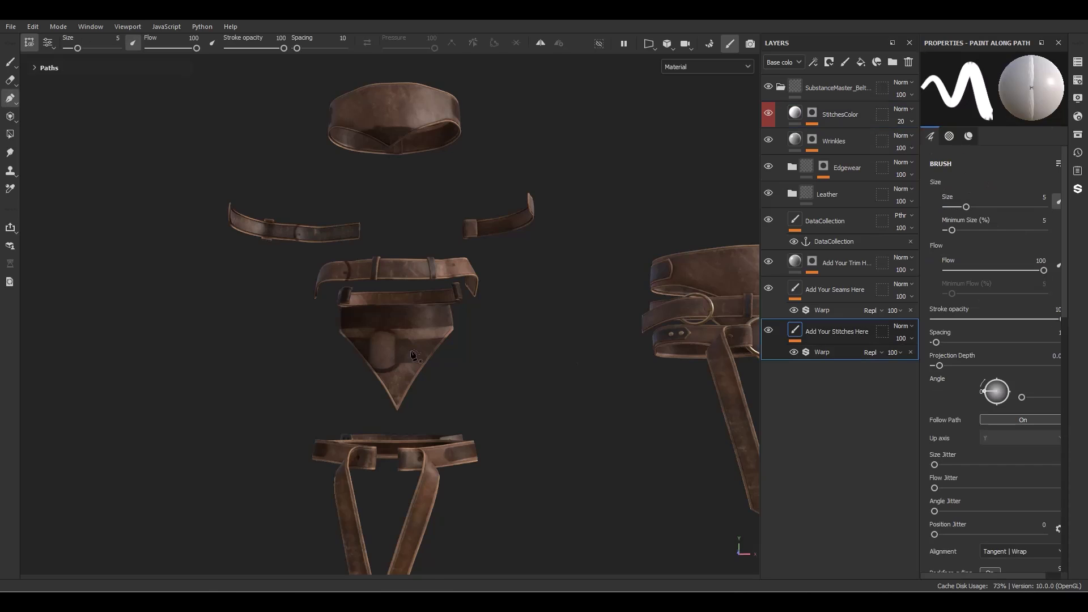
scroll(395, 483, "up", 5)
left_click_drag(395, 484, 284, 287, "alt")
left_click(378, 451)
left_click(395, 494)
left_click(280, 281)
left_click(246, 245)
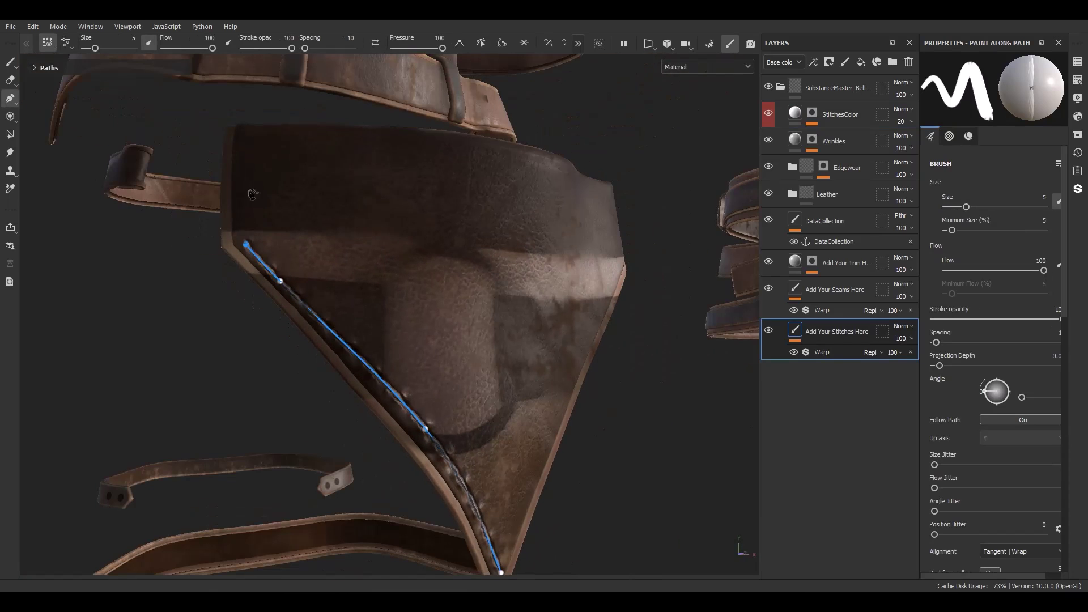
left_click(247, 135)
Adjust the corner and top stitch points to follow the edge, then inspect the stitches.
left_click(245, 243)
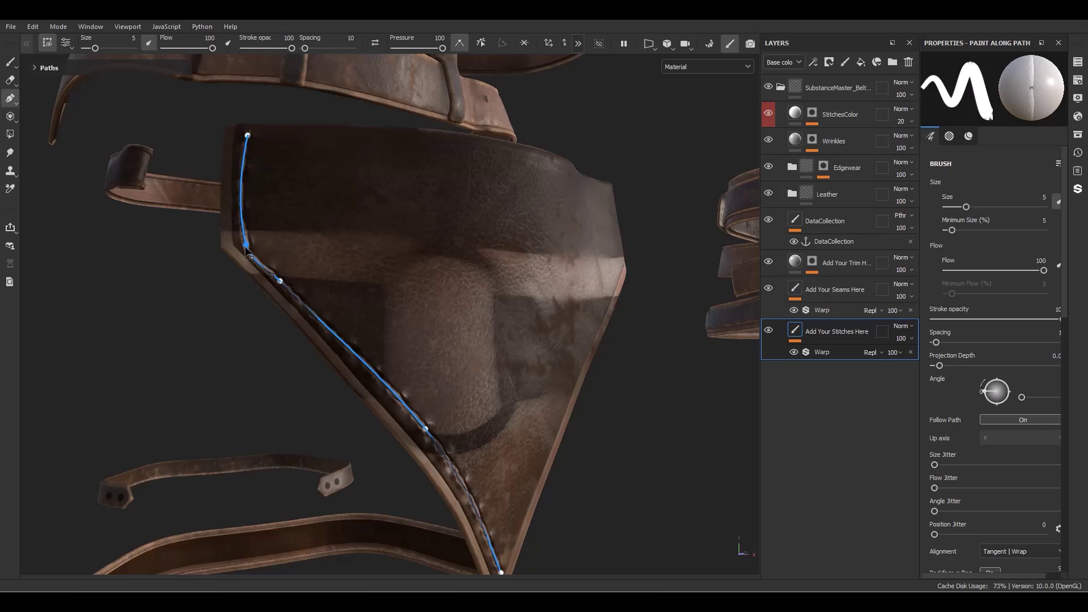
left_click_drag(243, 239, 244, 243)
left_click_drag(247, 135, 391, 320)
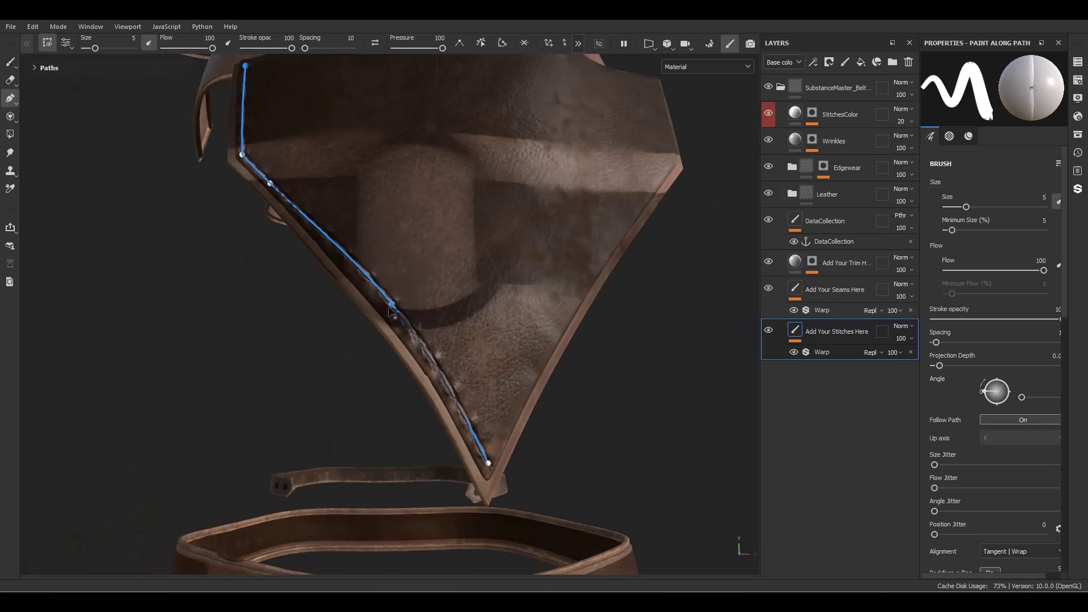
scroll(391, 314, "down", 5)
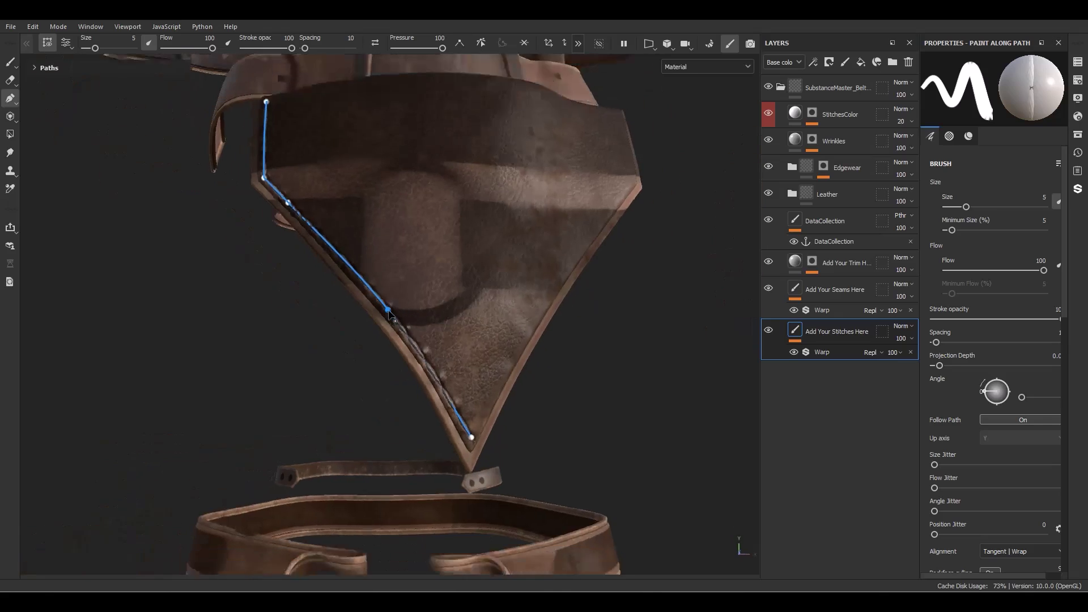
left_click_drag(402, 315, 240, 328, "alt")
scroll(478, 338, "up", 5)
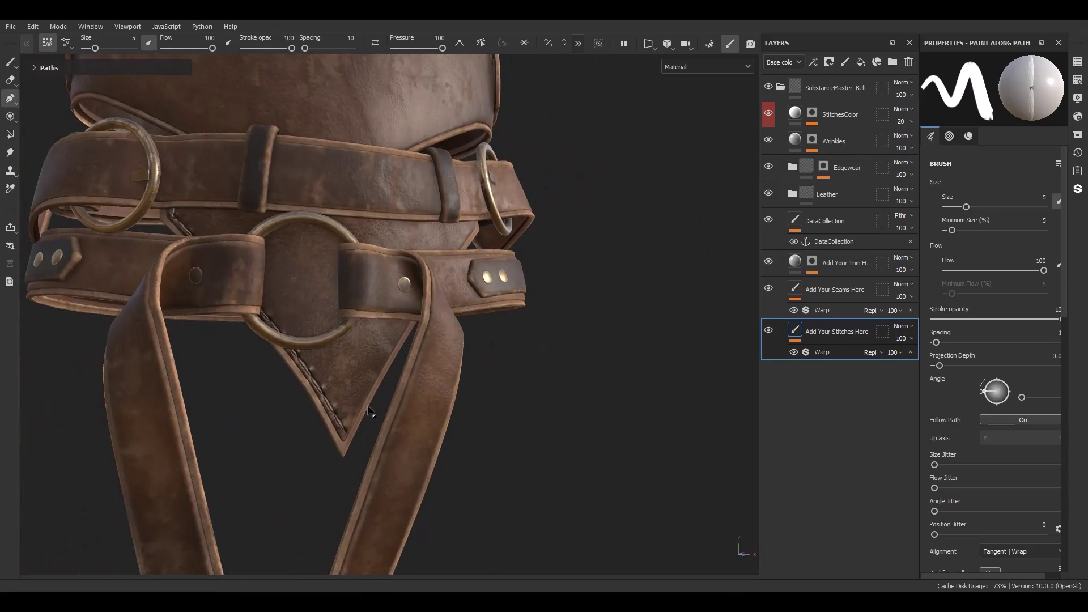
scroll(316, 327, "down", 6)
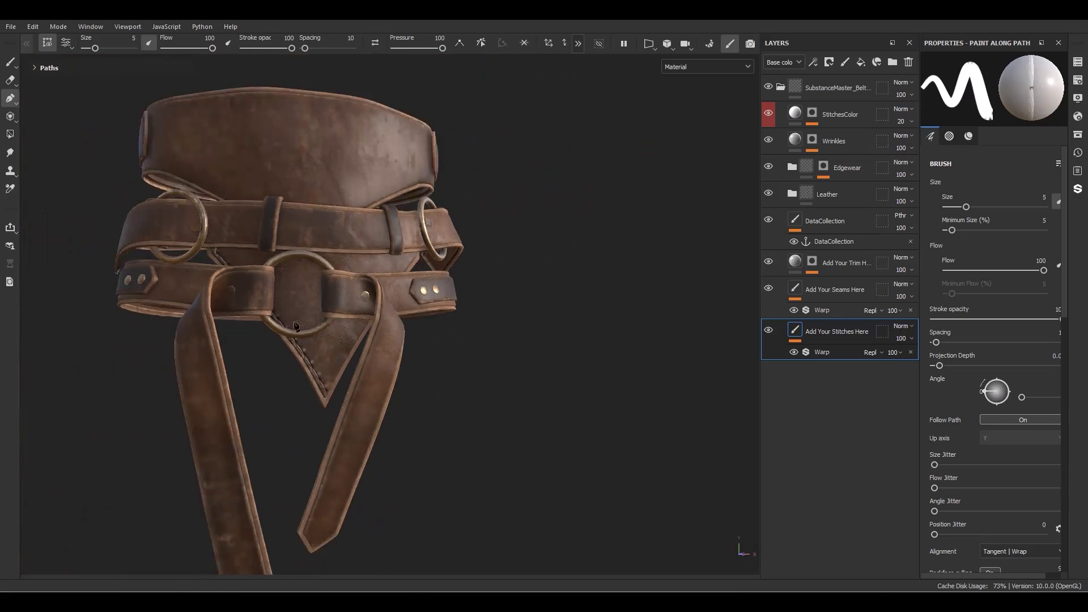
Show the UV layout beside the 3D view and orbit the tooled belt into a front view.
key("F1")
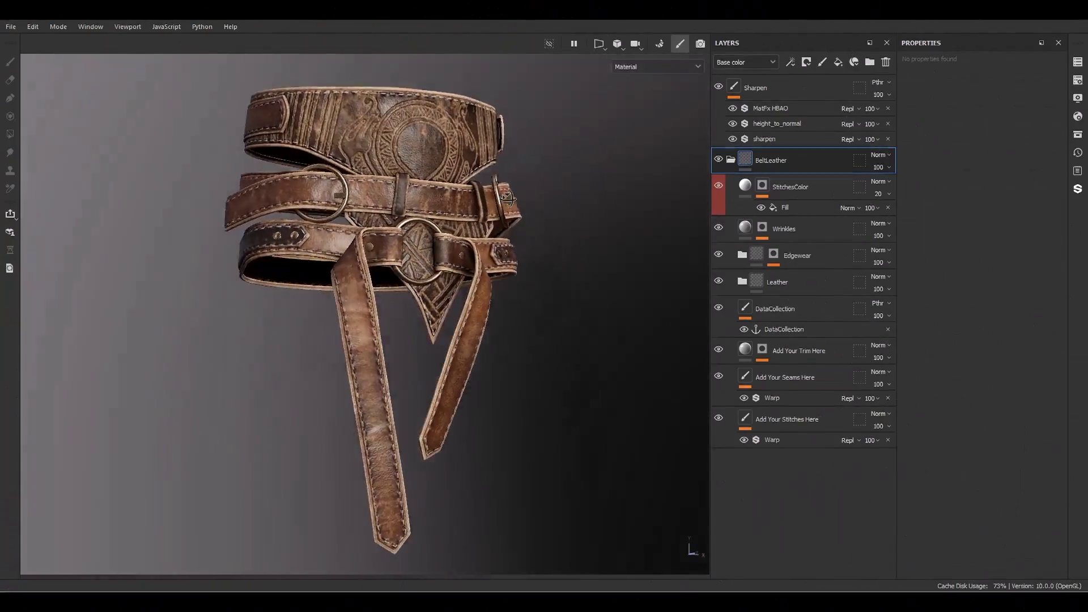
left_click_drag(508, 197, 437, 210, "alt")
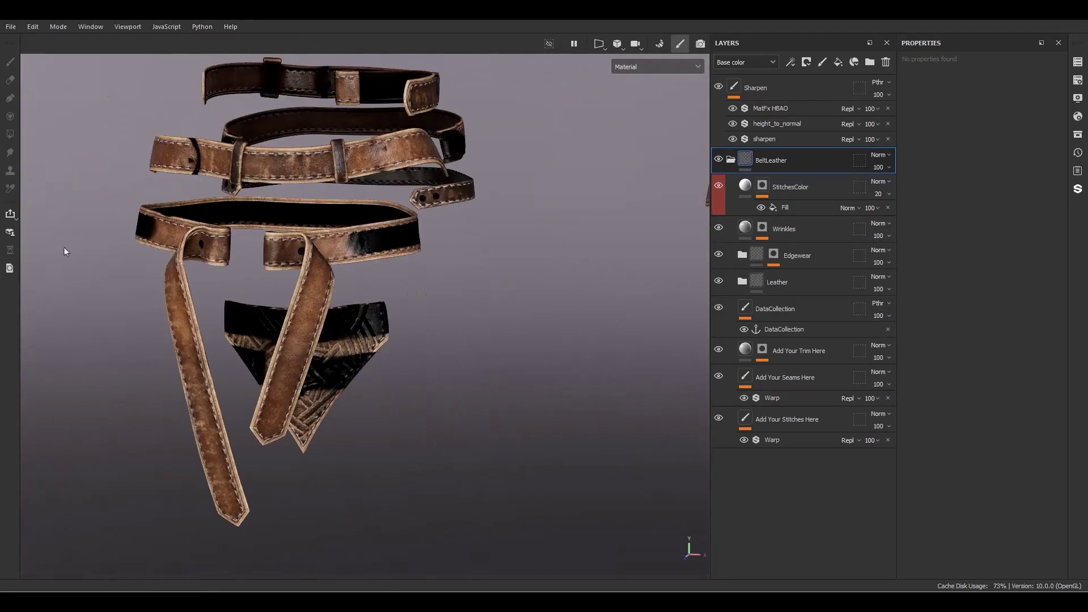
left_click_drag(593, 275, 490, 441, "alt")
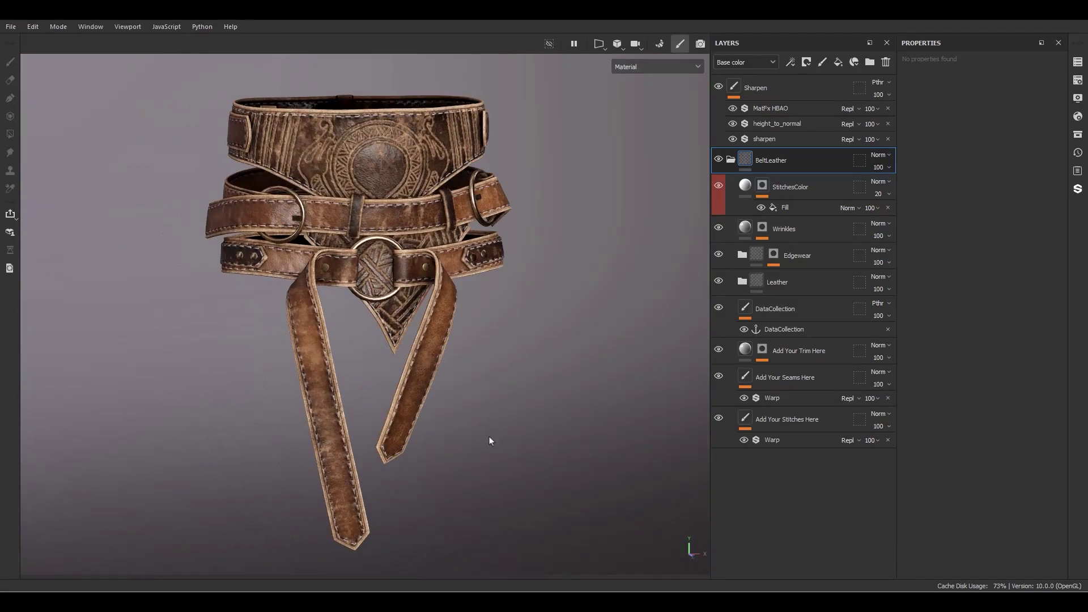